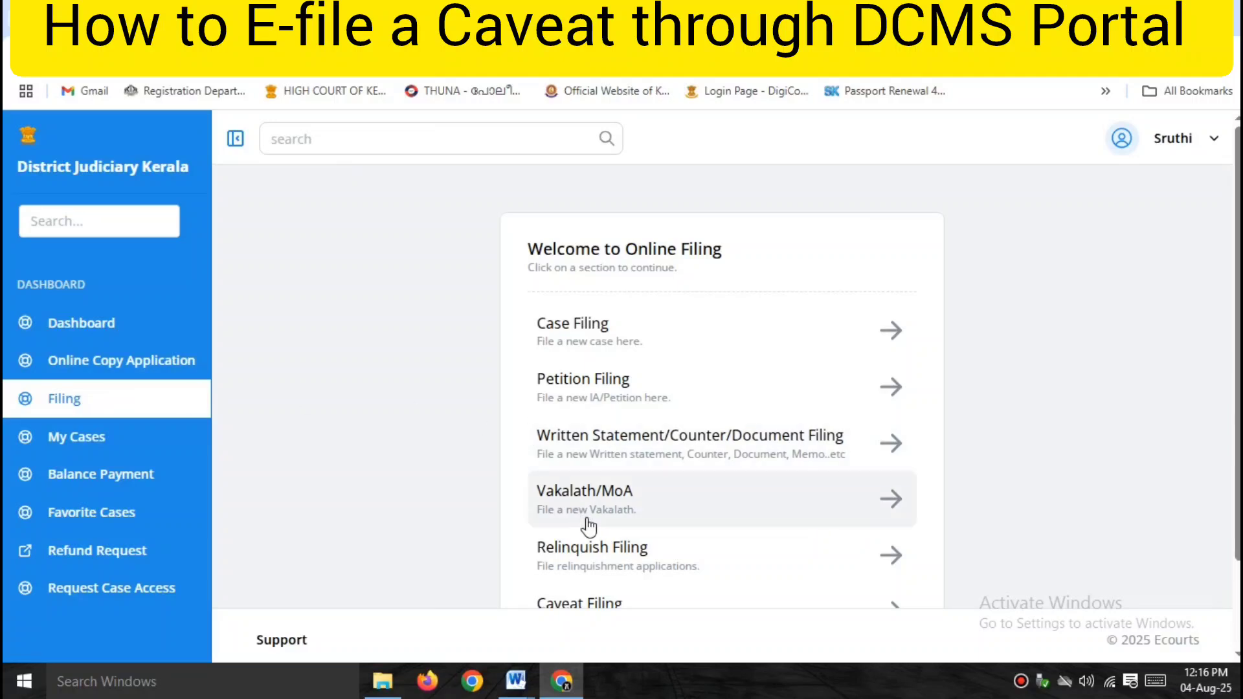
# Go to the Caveat Filing list from the Welcome to Online Filing page.
pyautogui.scroll(-2, 706, 511)
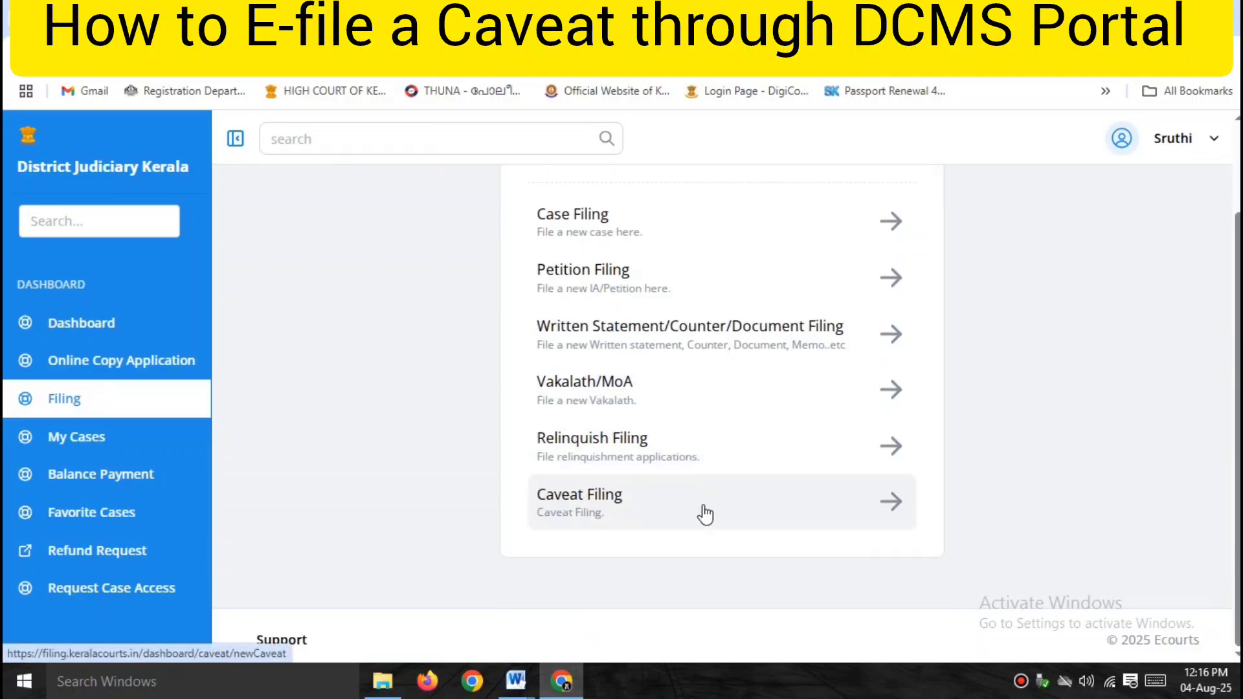
pyautogui.click(757, 518)
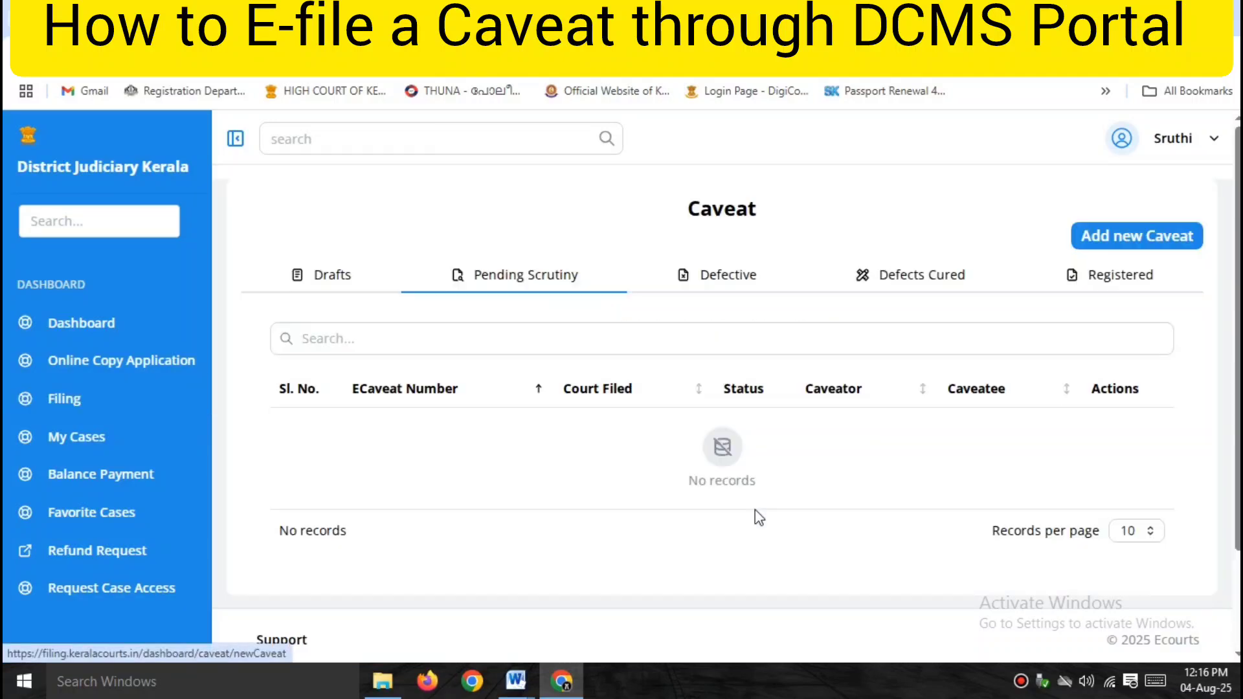
# Start a new caveat for ERNAKULAM district, Family Court, Ernakulam, filing type Caveat.
pyautogui.click(1141, 237)
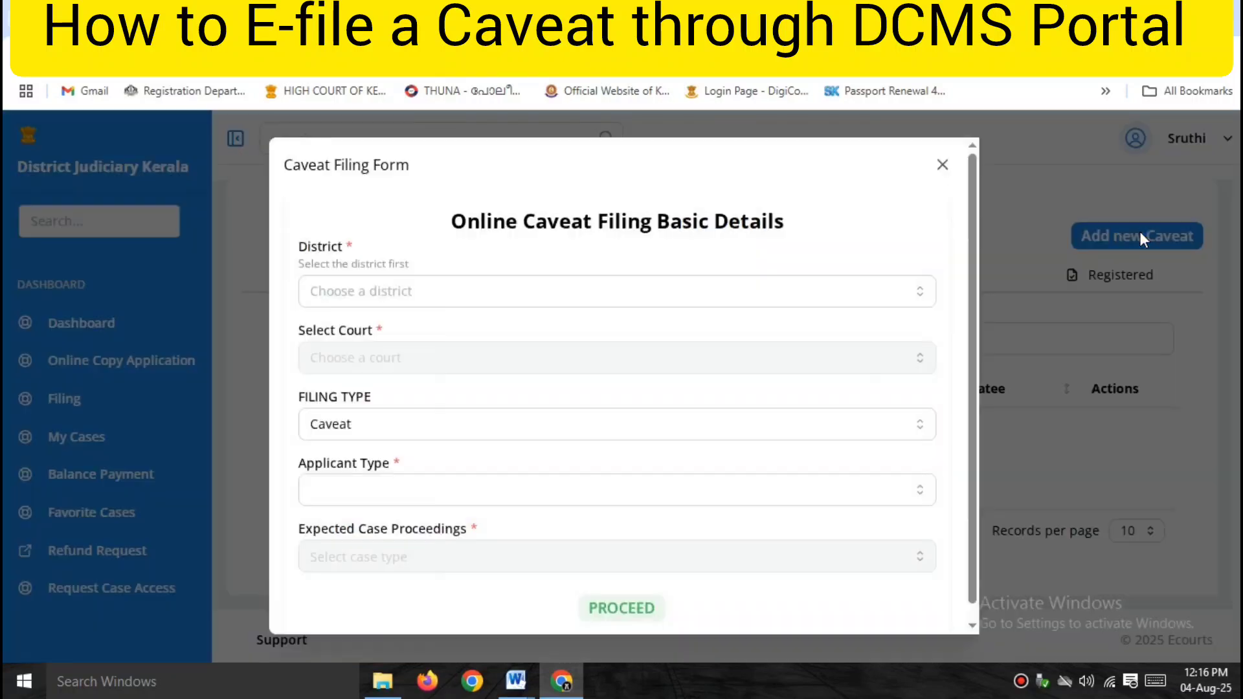
pyautogui.click(529, 291)
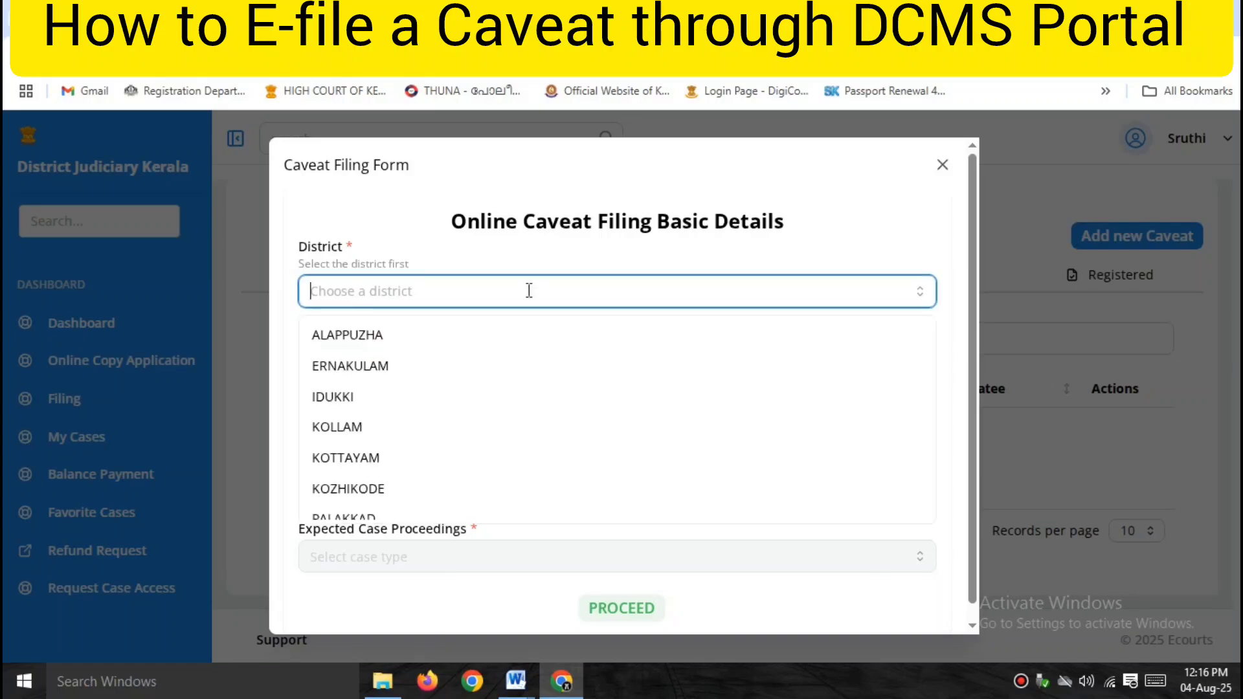
pyautogui.click(435, 368)
pyautogui.click(424, 358)
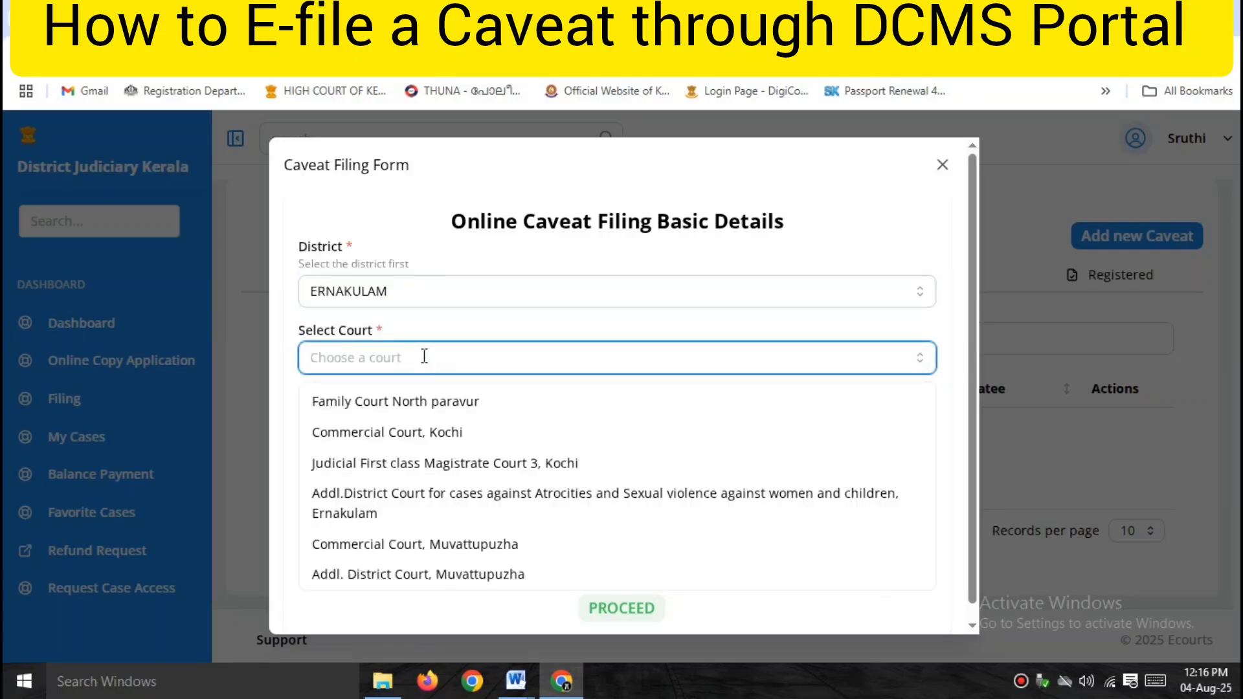
pyautogui.write('famil')
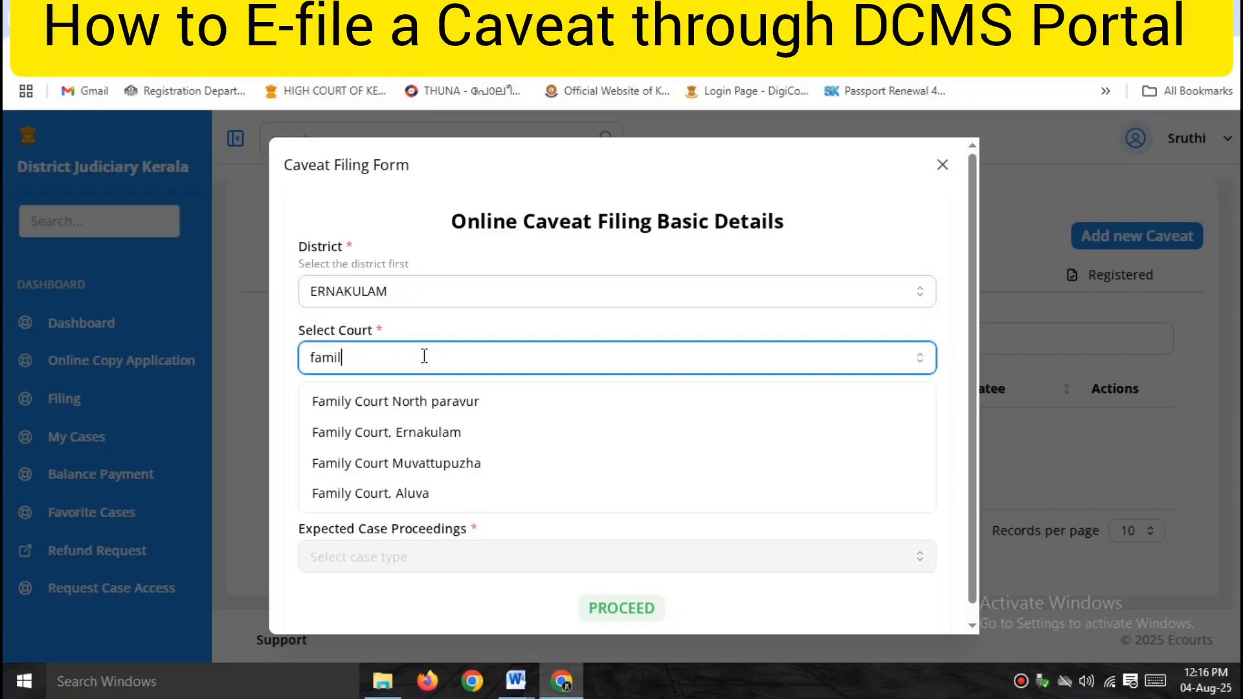
pyautogui.write('y')
pyautogui.click(406, 432)
pyautogui.click(397, 432)
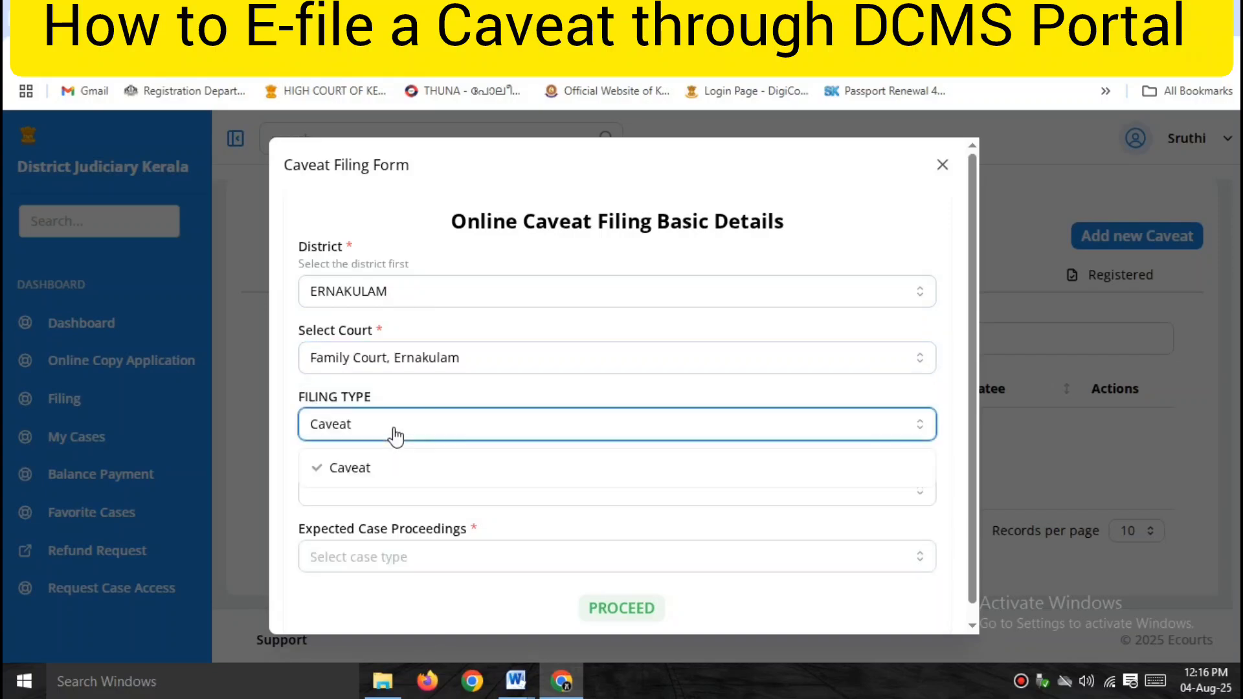
pyautogui.click(396, 468)
# Set applicant type Advocate and proceedings GOP, then create the caveat e-file.
pyautogui.click(396, 498)
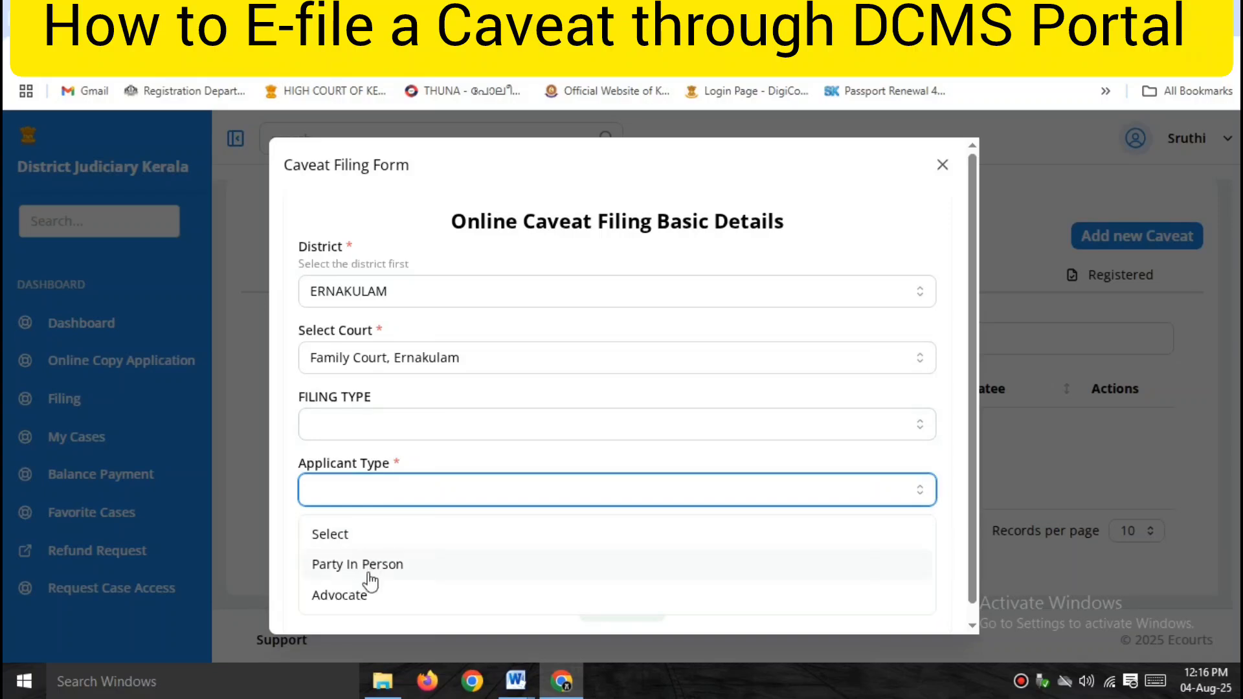
pyautogui.click(358, 596)
pyautogui.click(420, 558)
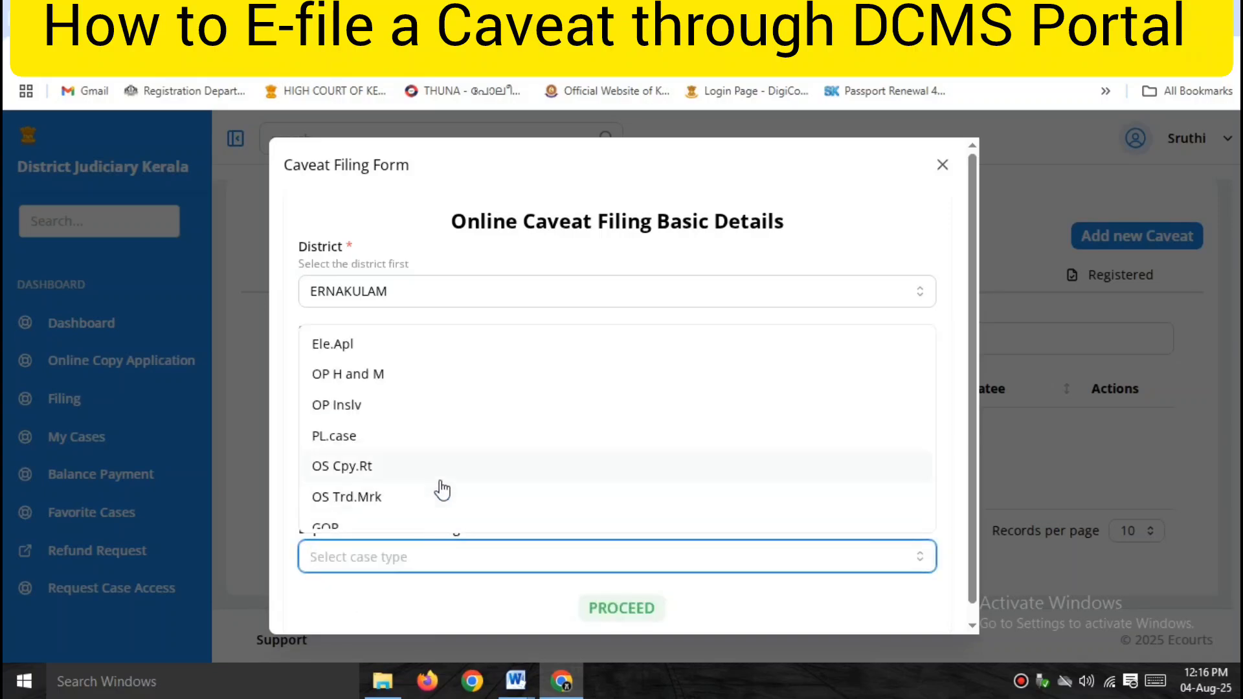
pyautogui.scroll(-3, 414, 466)
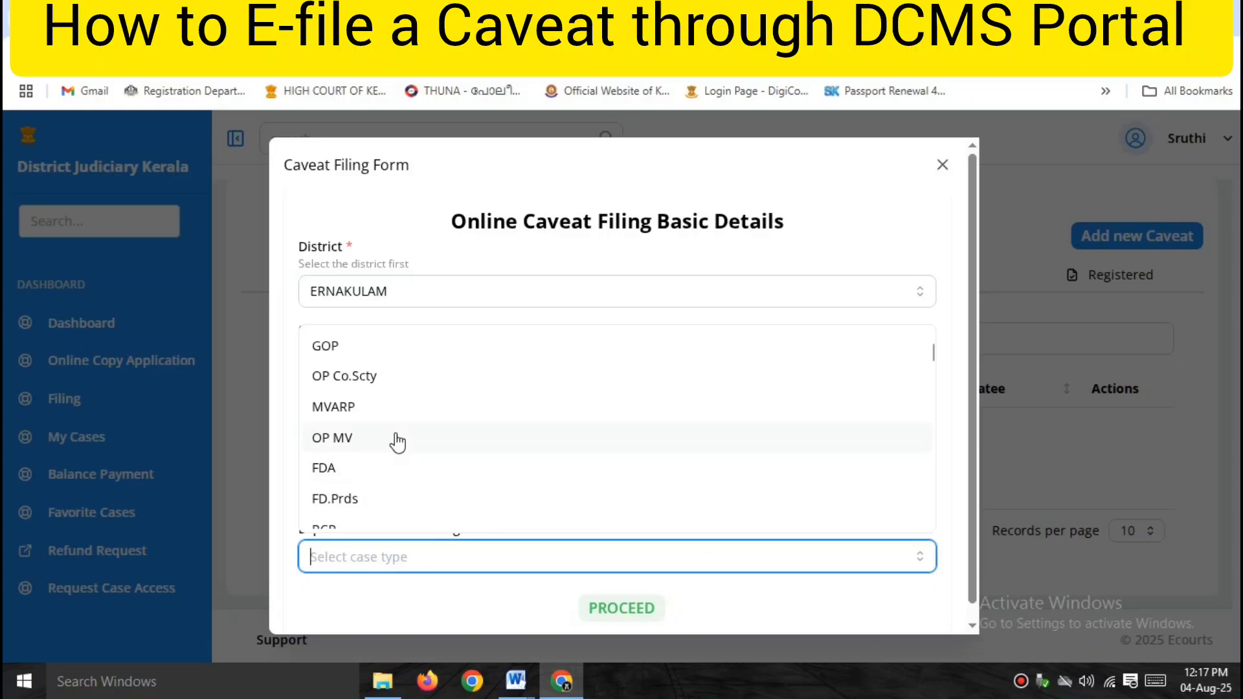
pyautogui.click(349, 350)
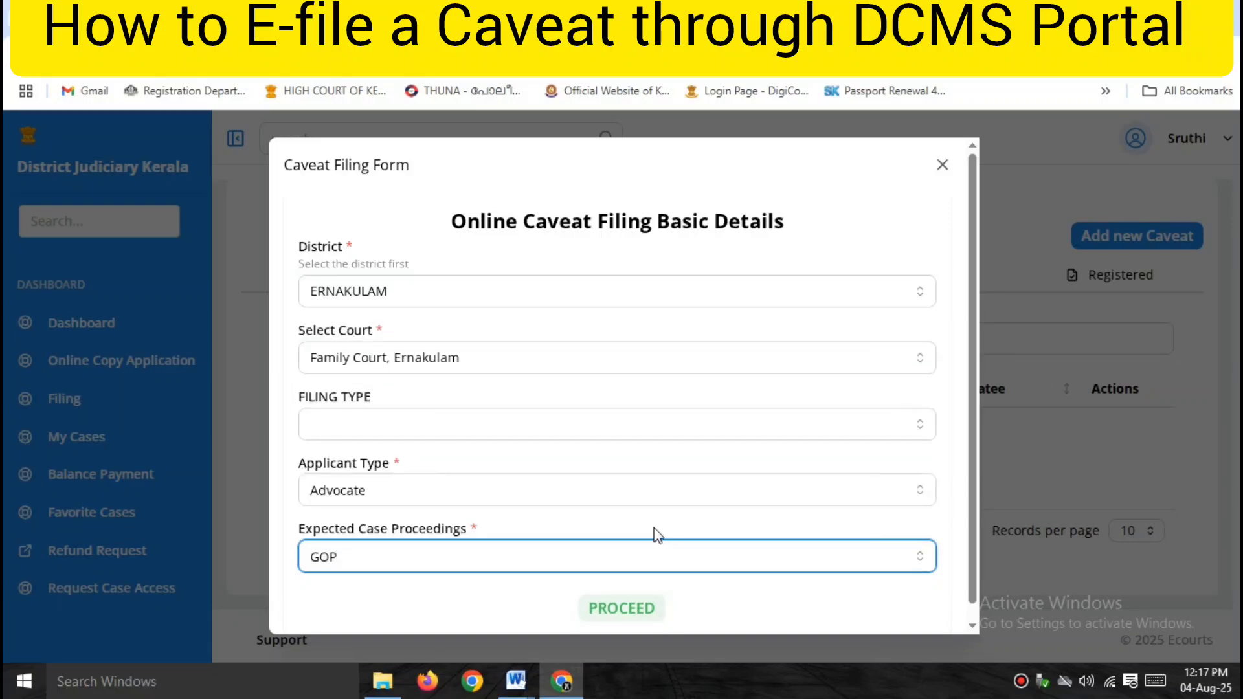
pyautogui.scroll(-1, 623, 557)
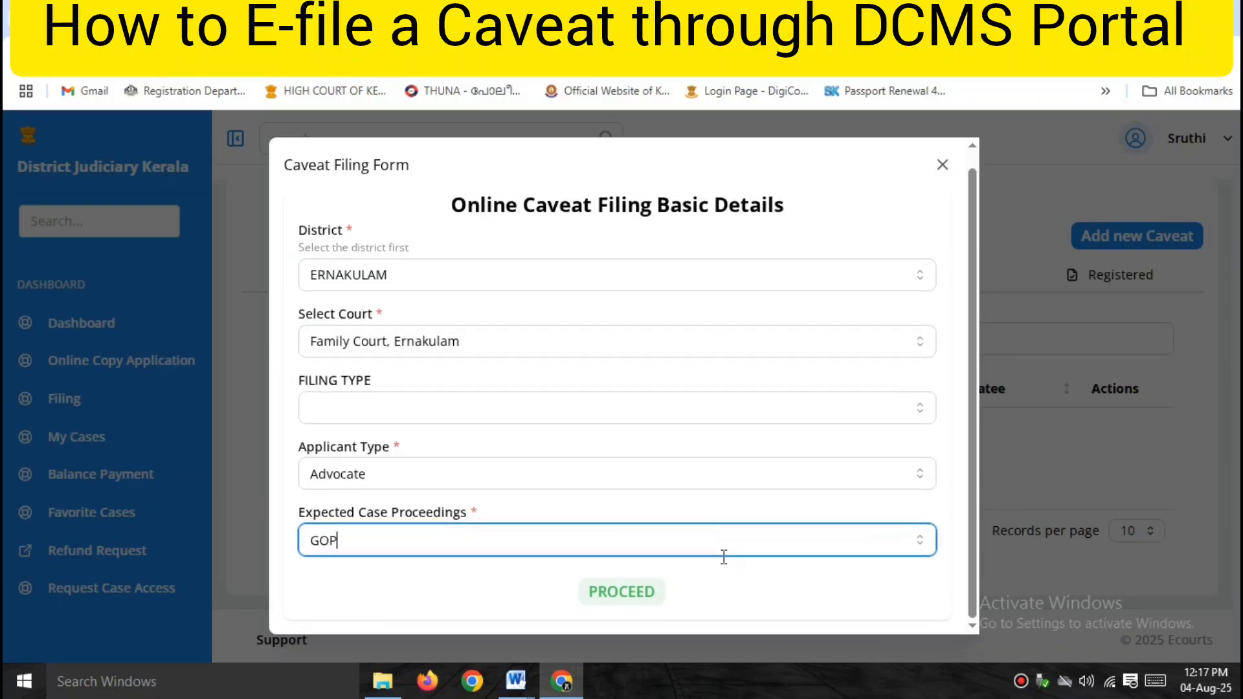
pyautogui.click(620, 599)
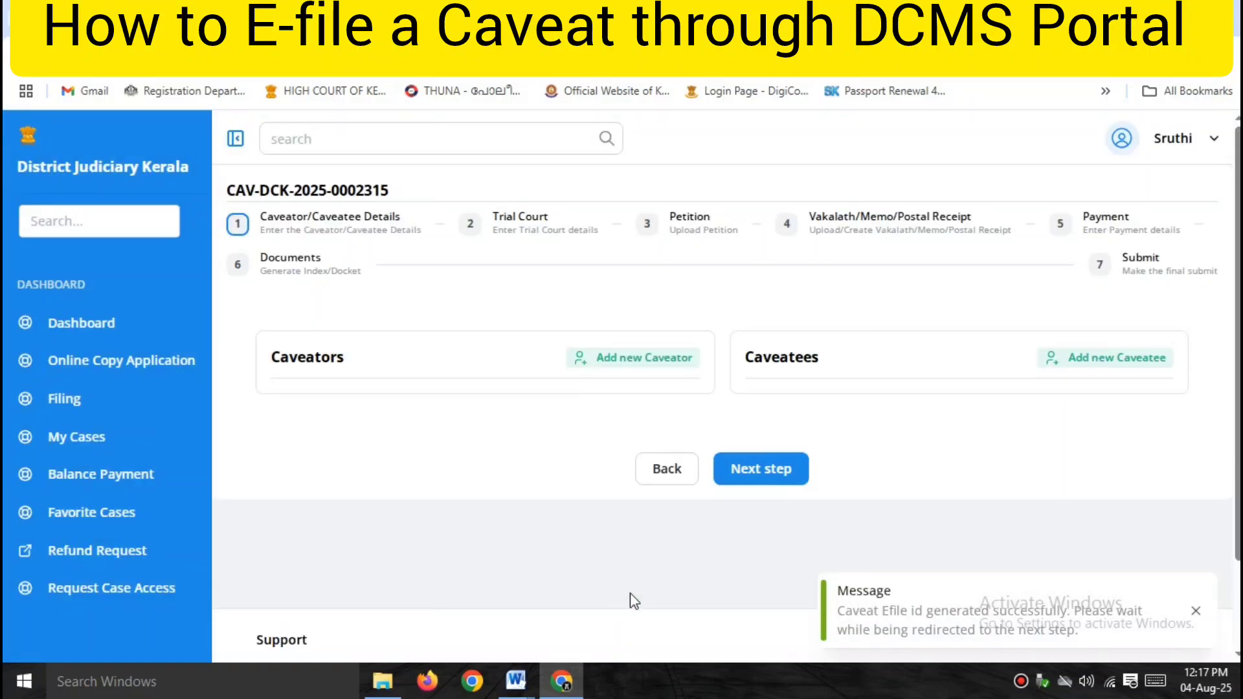
pyautogui.click(1198, 612)
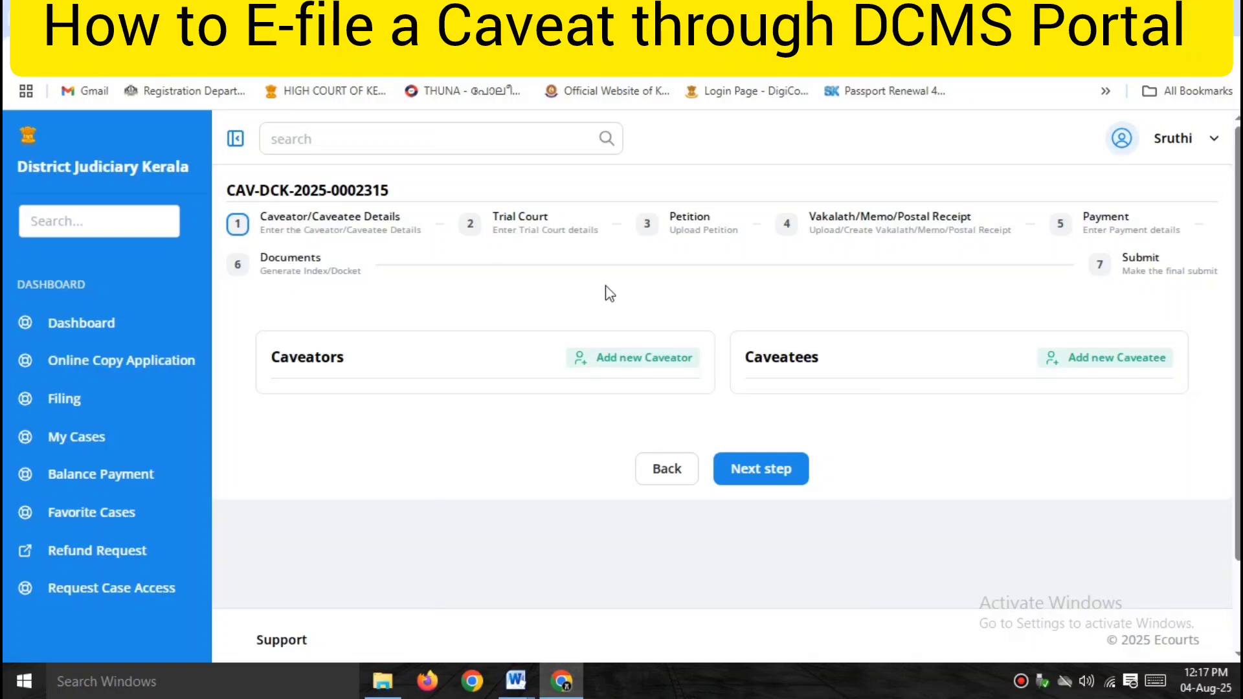
# Add the main caveator with salutation, name, relation and full address including PIN code, and save.
pyautogui.click(617, 360)
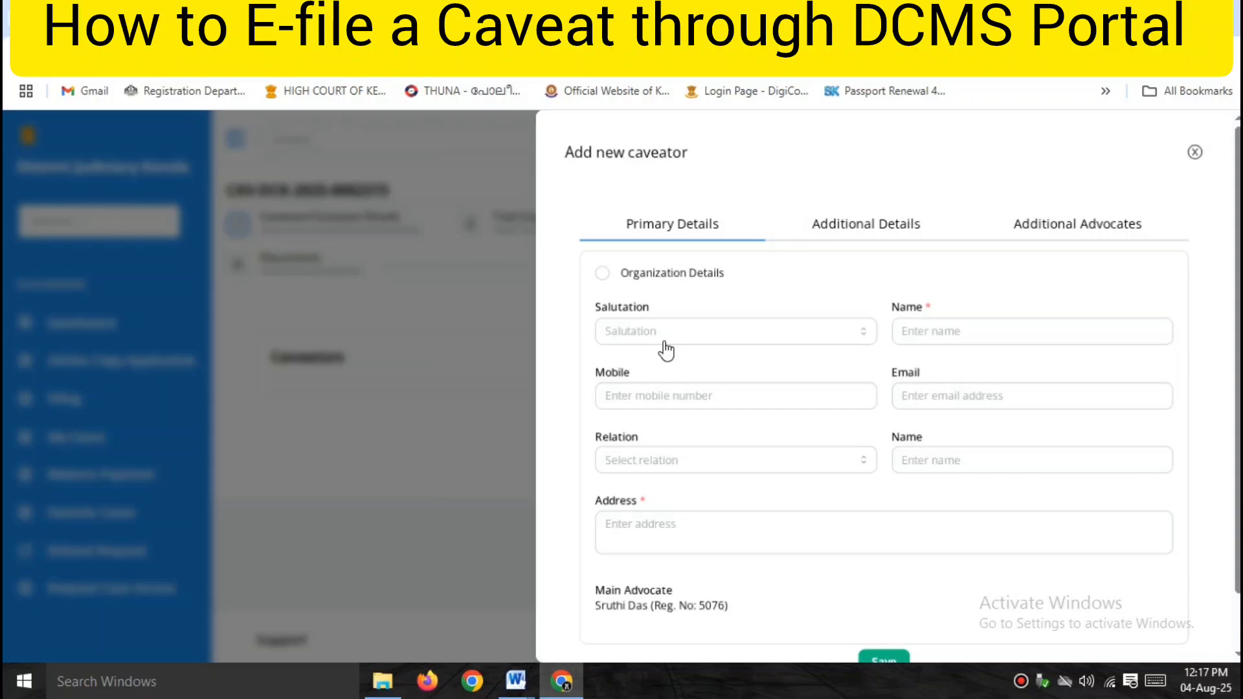
pyautogui.click(665, 350)
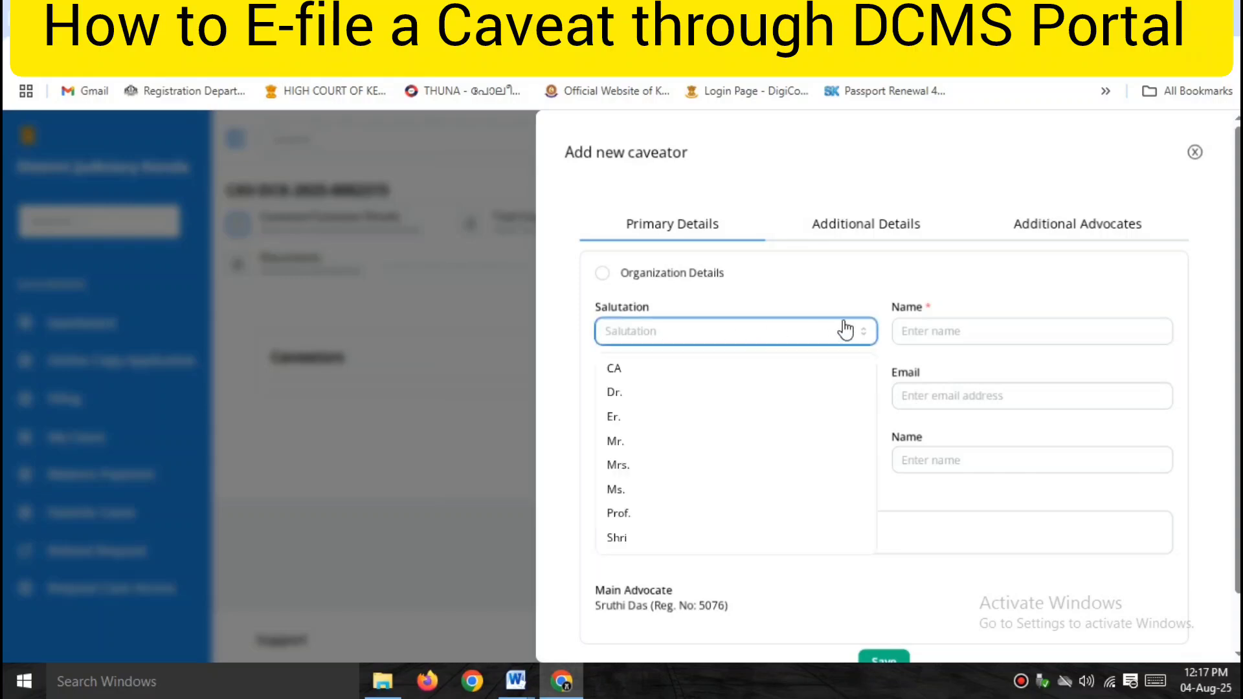
pyautogui.click(918, 331)
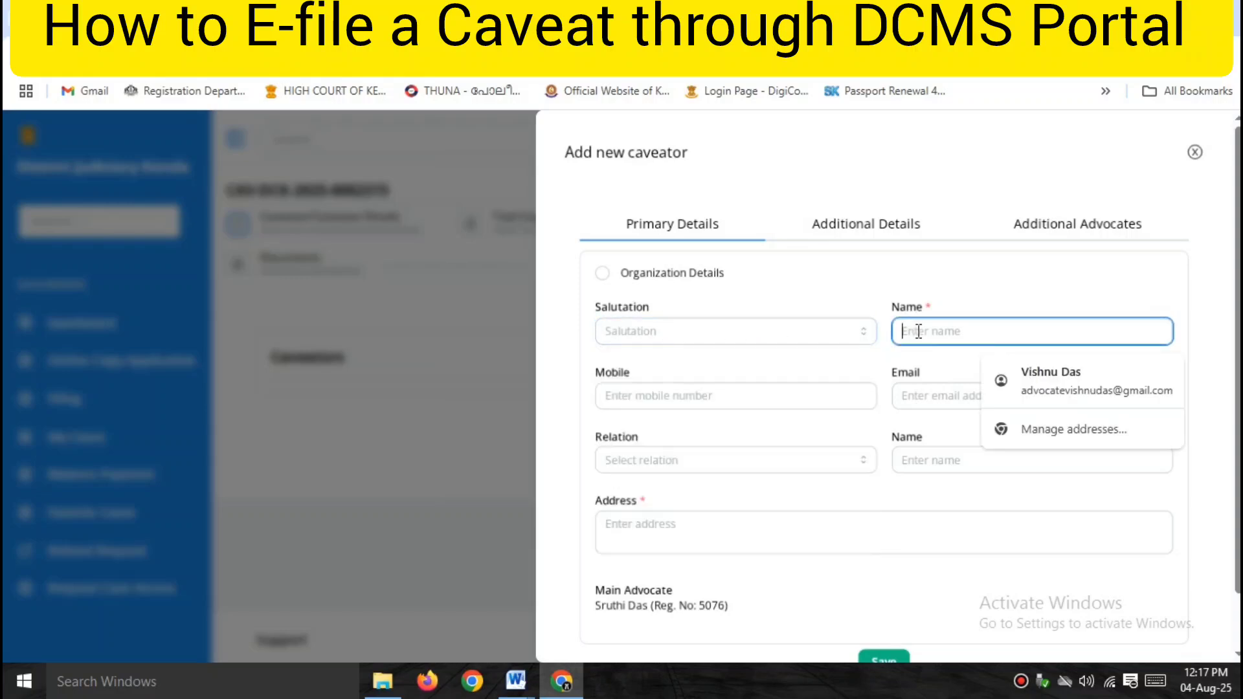
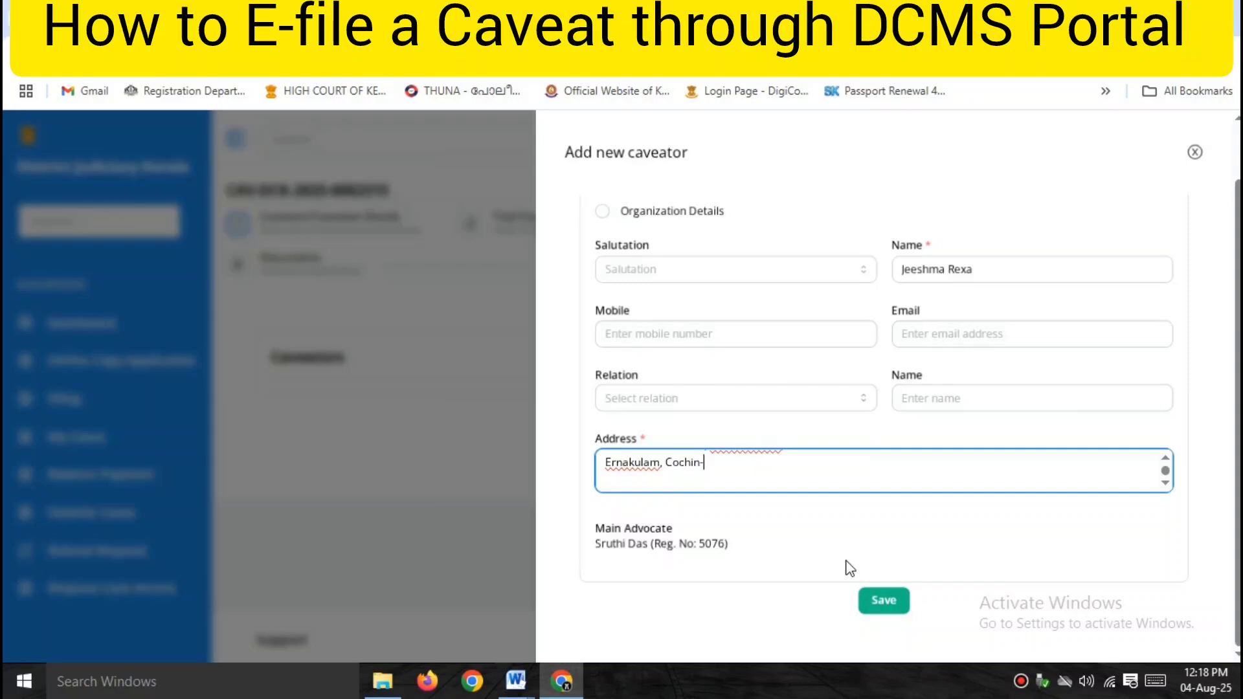
pyautogui.write('682020')
pyautogui.scroll(1, 961, 526)
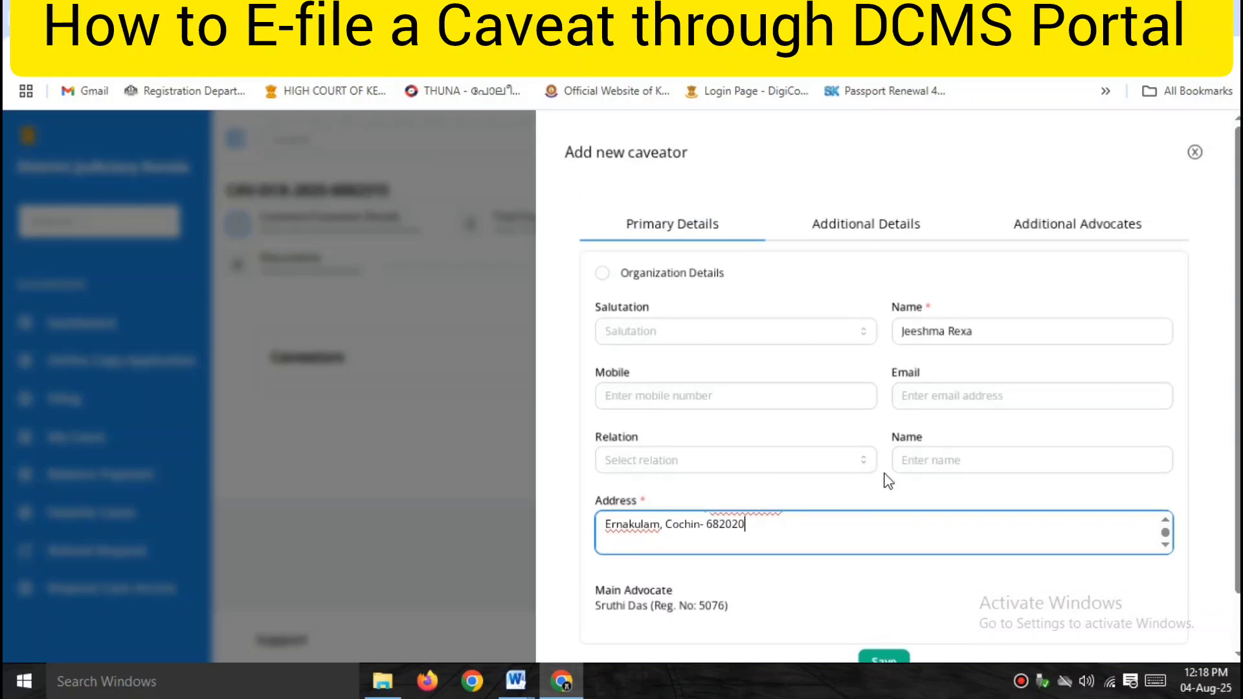
pyautogui.scroll(-1, 885, 474)
pyautogui.scroll(1, 891, 577)
pyautogui.scroll(-1, 894, 583)
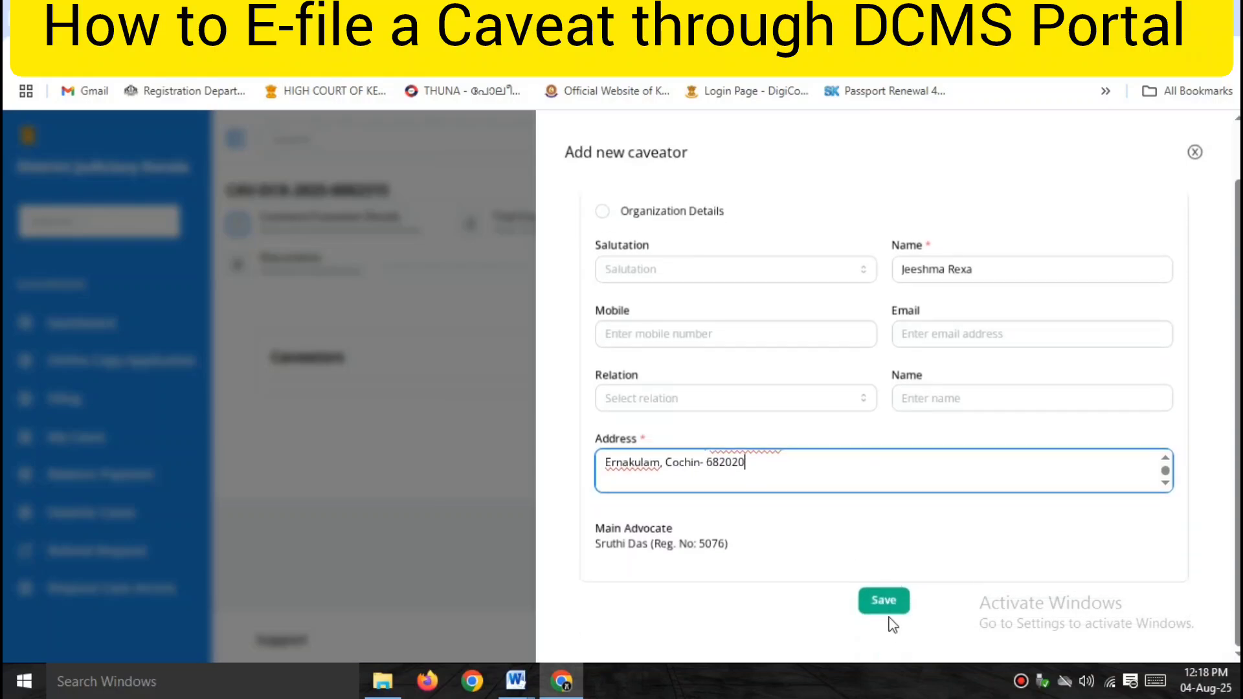
pyautogui.click(889, 603)
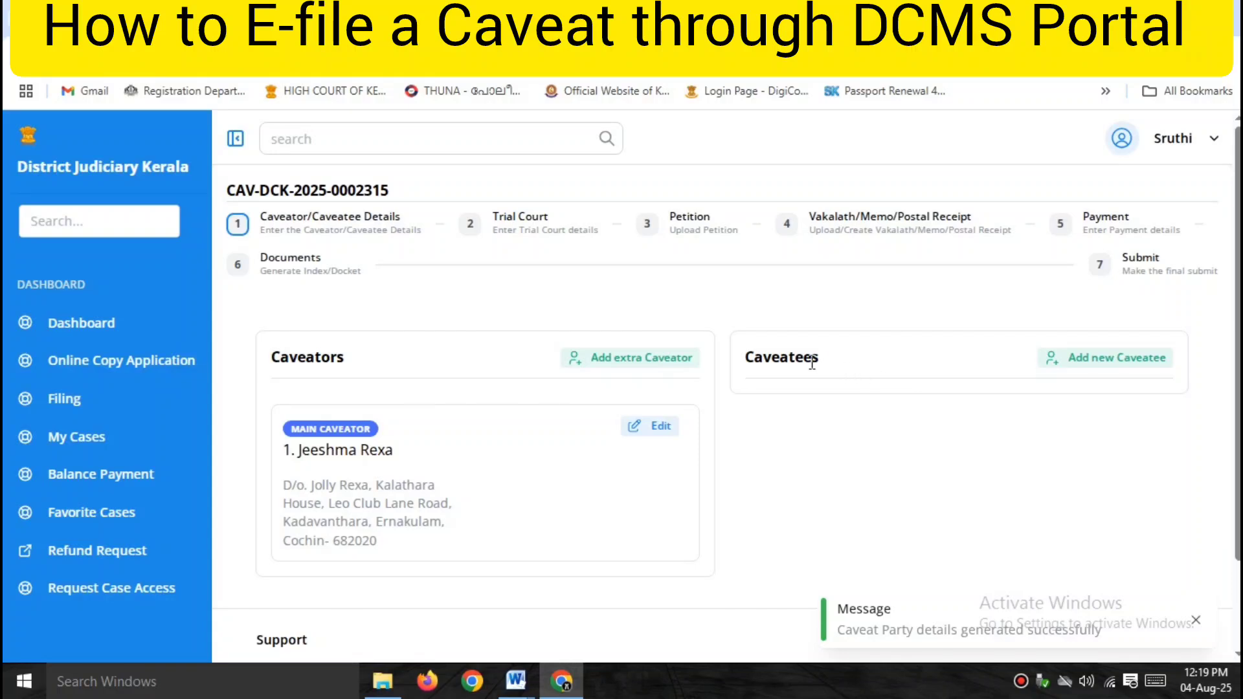
# Add a caveatee with name and address, trimming the trailing blank line, and save.
pyautogui.click(1125, 360)
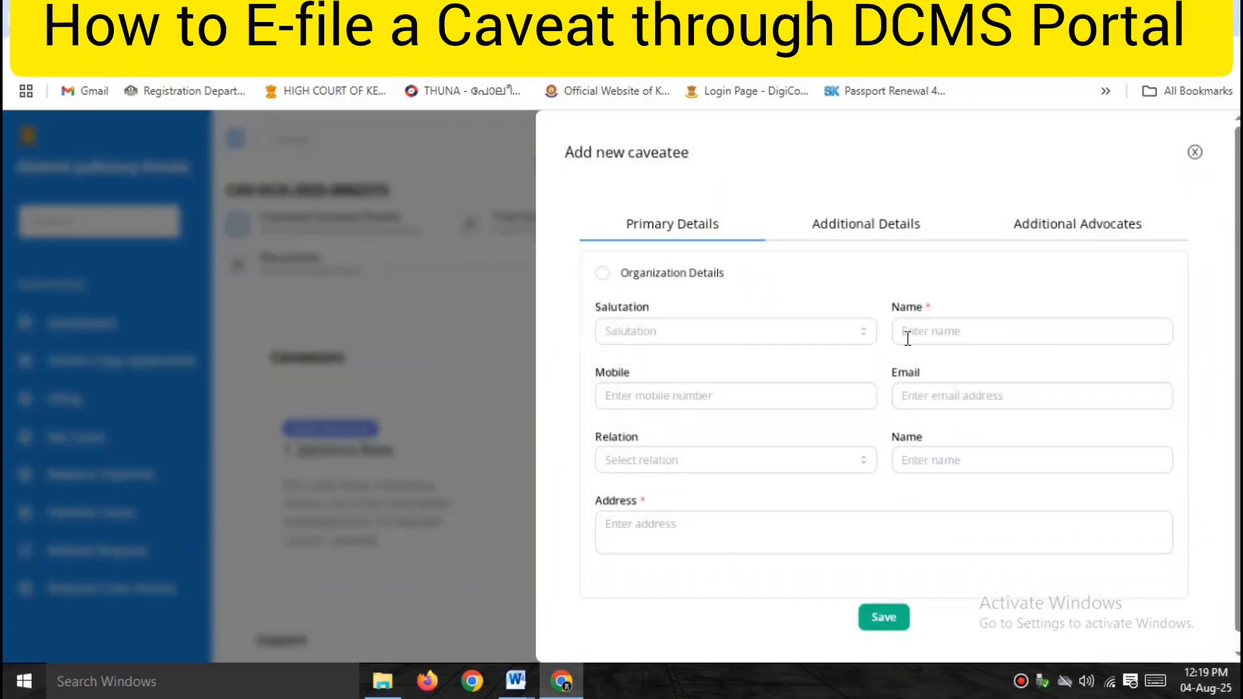
pyautogui.moveTo(517, 680)
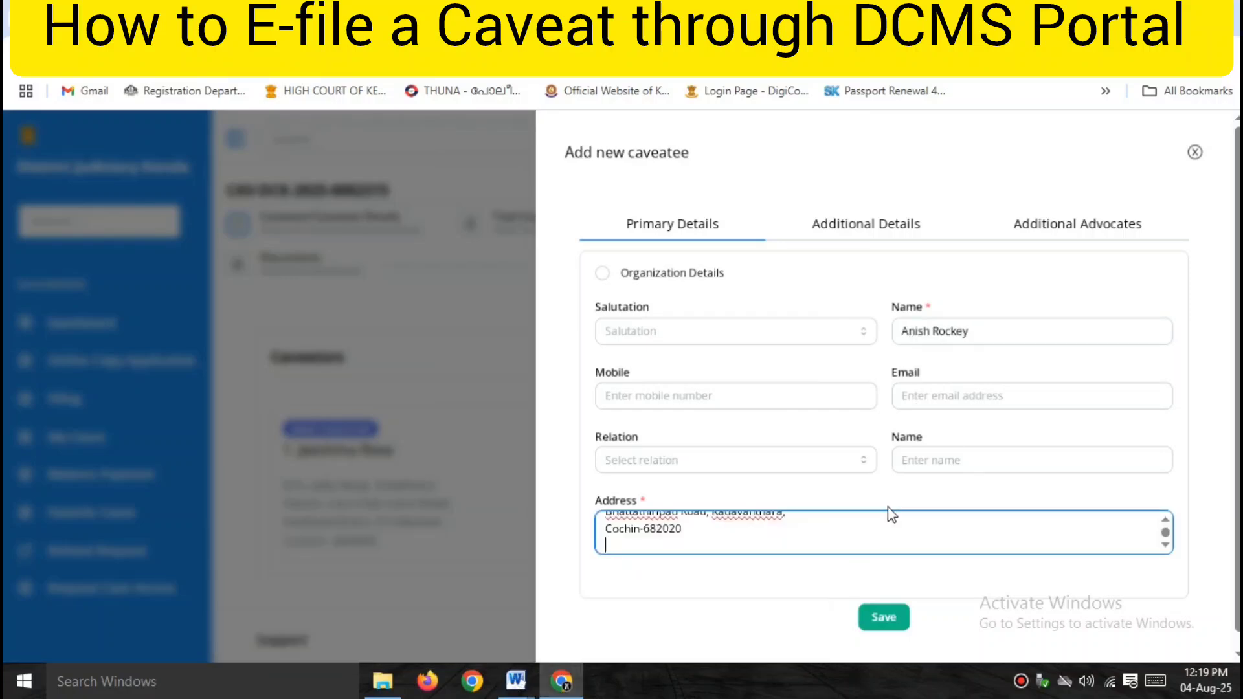
pyautogui.press('BackSpace')
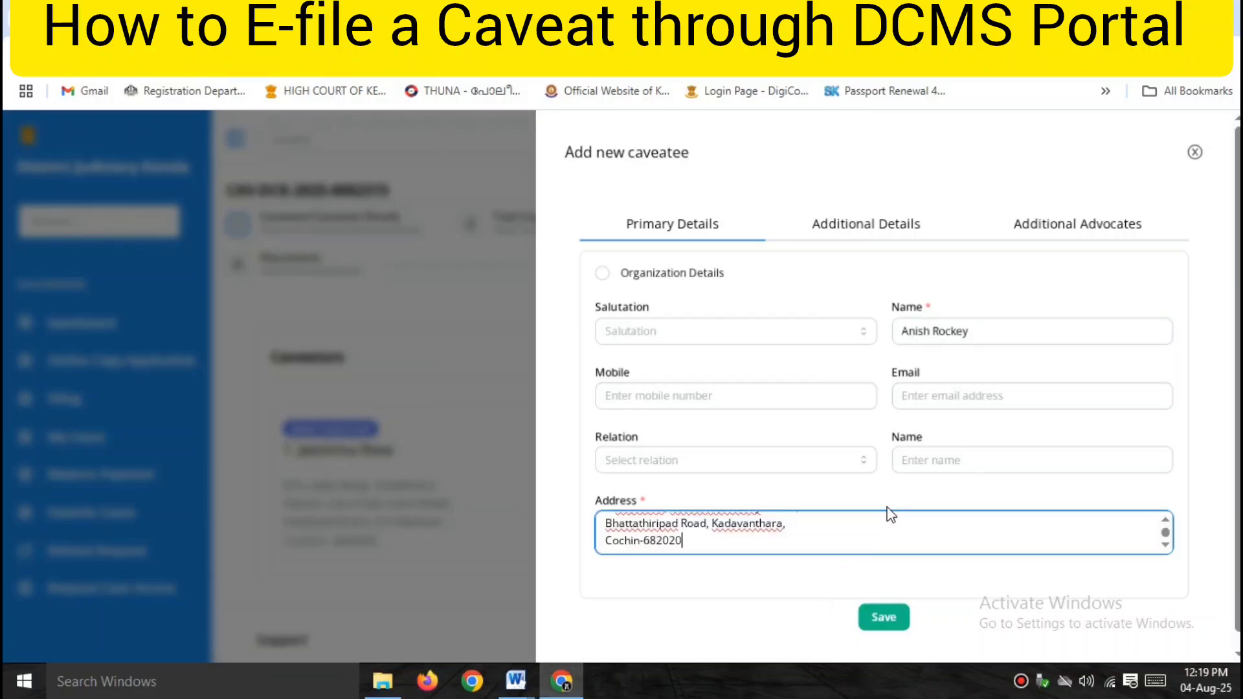
pyautogui.click(883, 615)
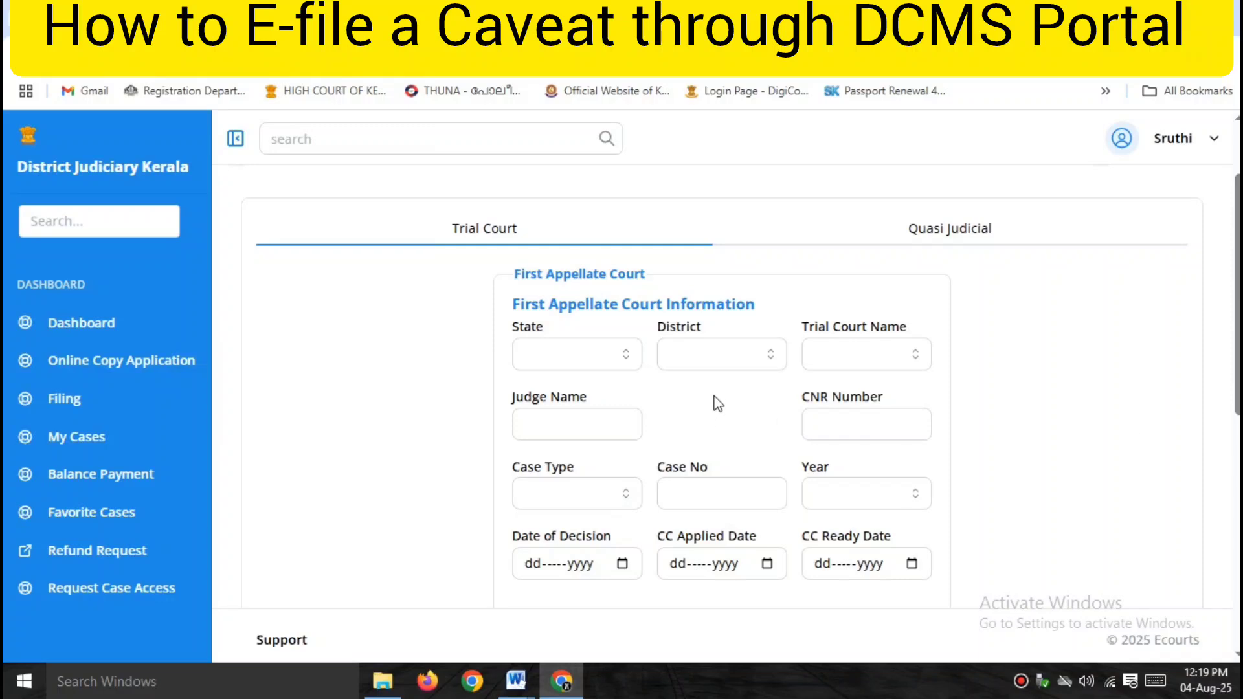
# Leave the First Appellate Court fields empty and advance to the Petition step.
pyautogui.scroll(-4, 887, 466)
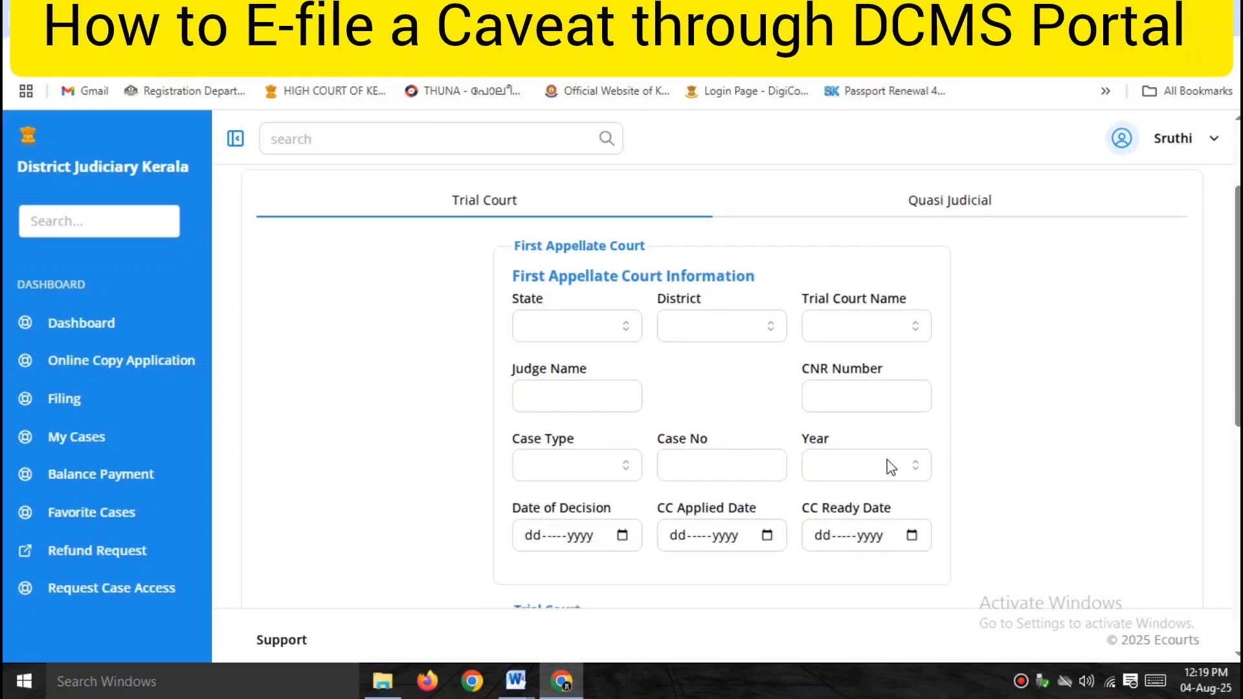
pyautogui.scroll(5, 889, 467)
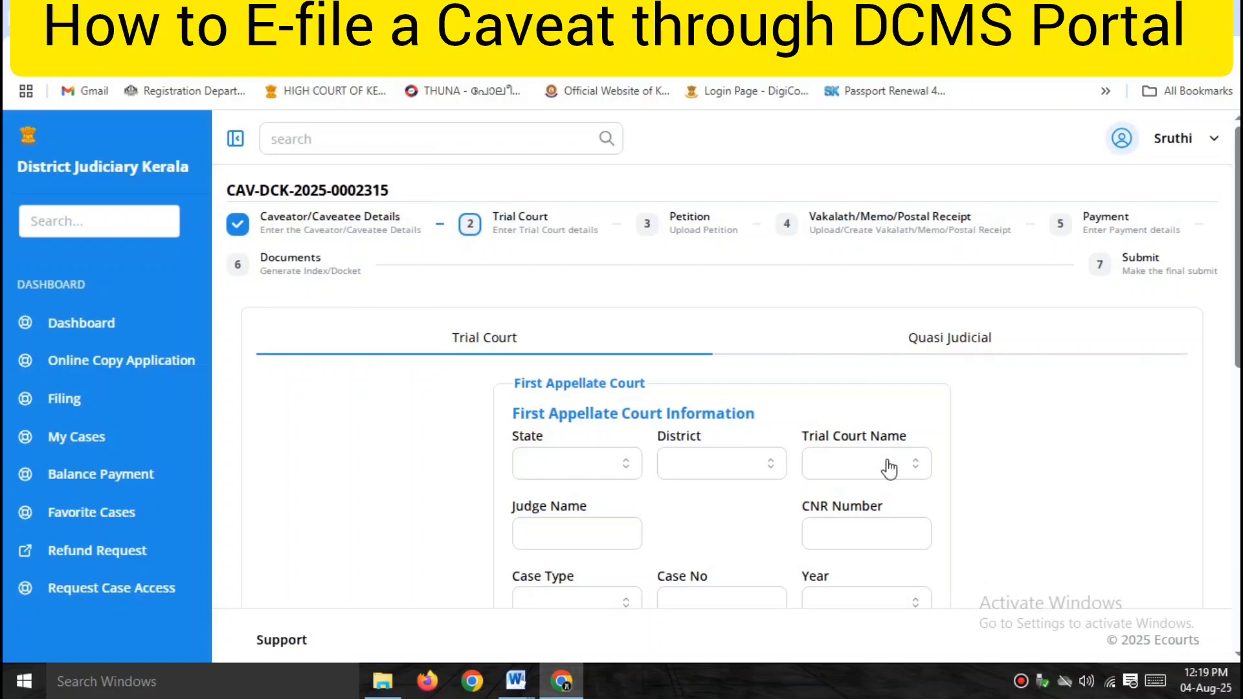
pyautogui.scroll(-7, 905, 435)
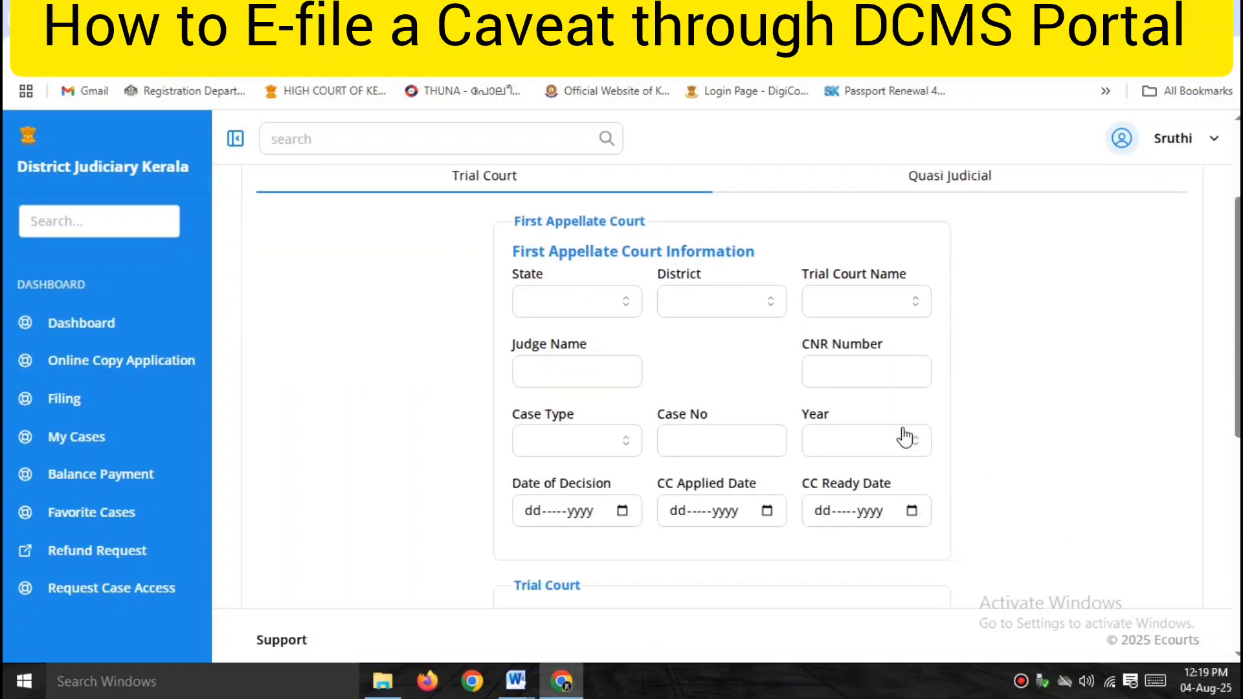
pyautogui.scroll(-3, 905, 428)
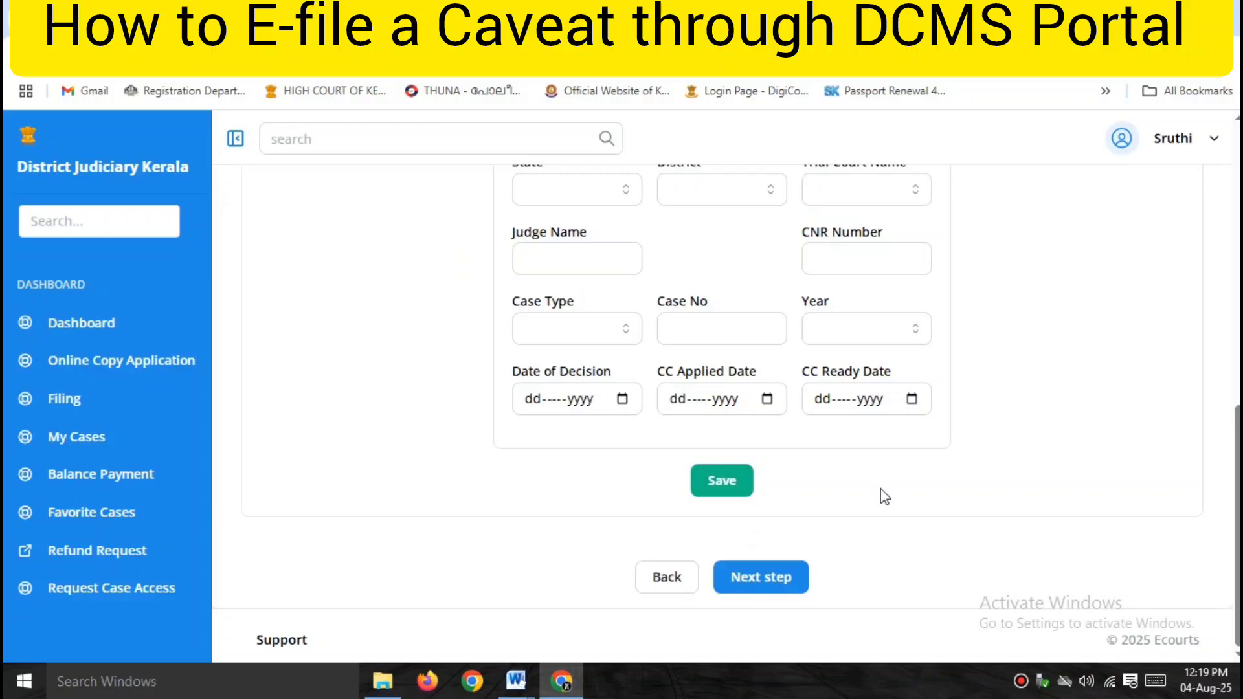
pyautogui.click(763, 577)
# Attach caveat application.pdf from Downloads as the petition and advance to the vakkalath uploads.
pyautogui.scroll(5, 888, 424)
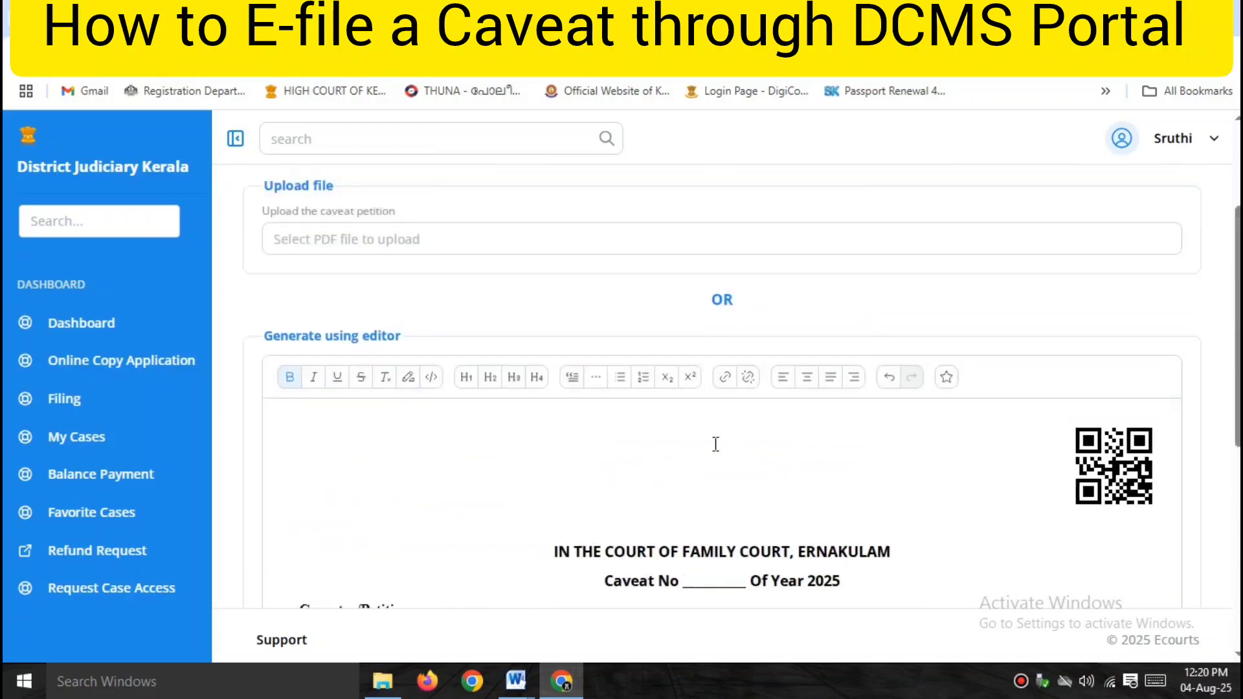
pyautogui.click(338, 250)
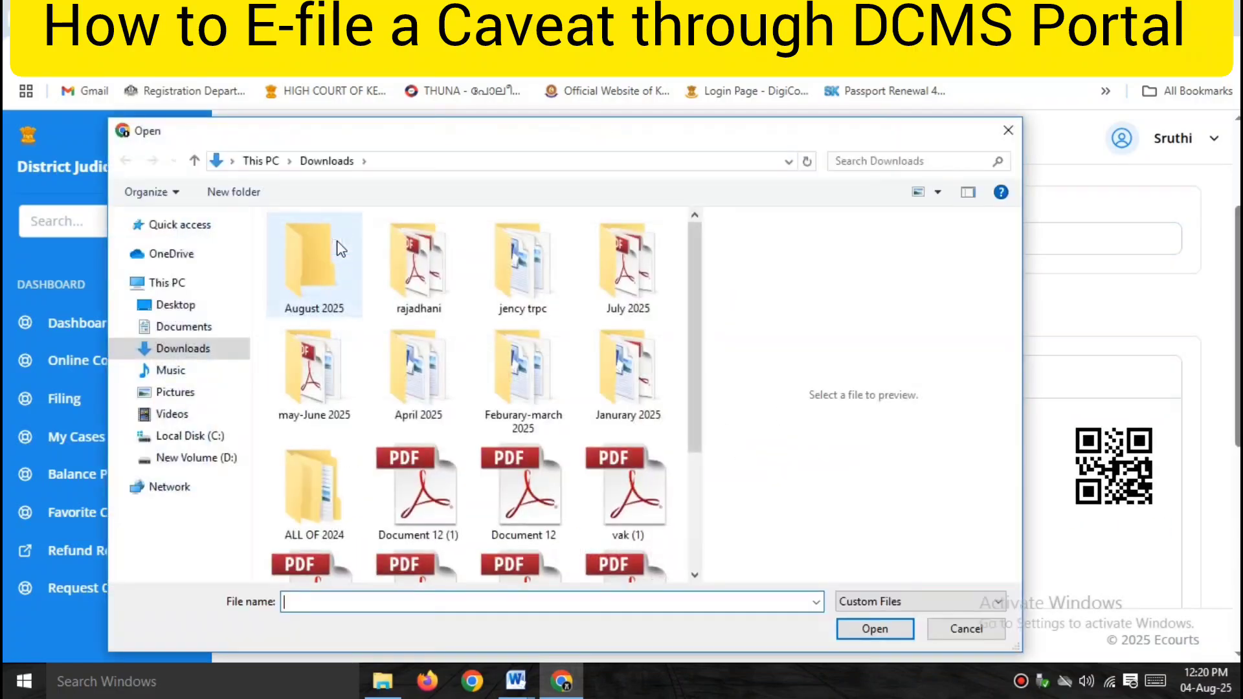
pyautogui.scroll(-2, 425, 397)
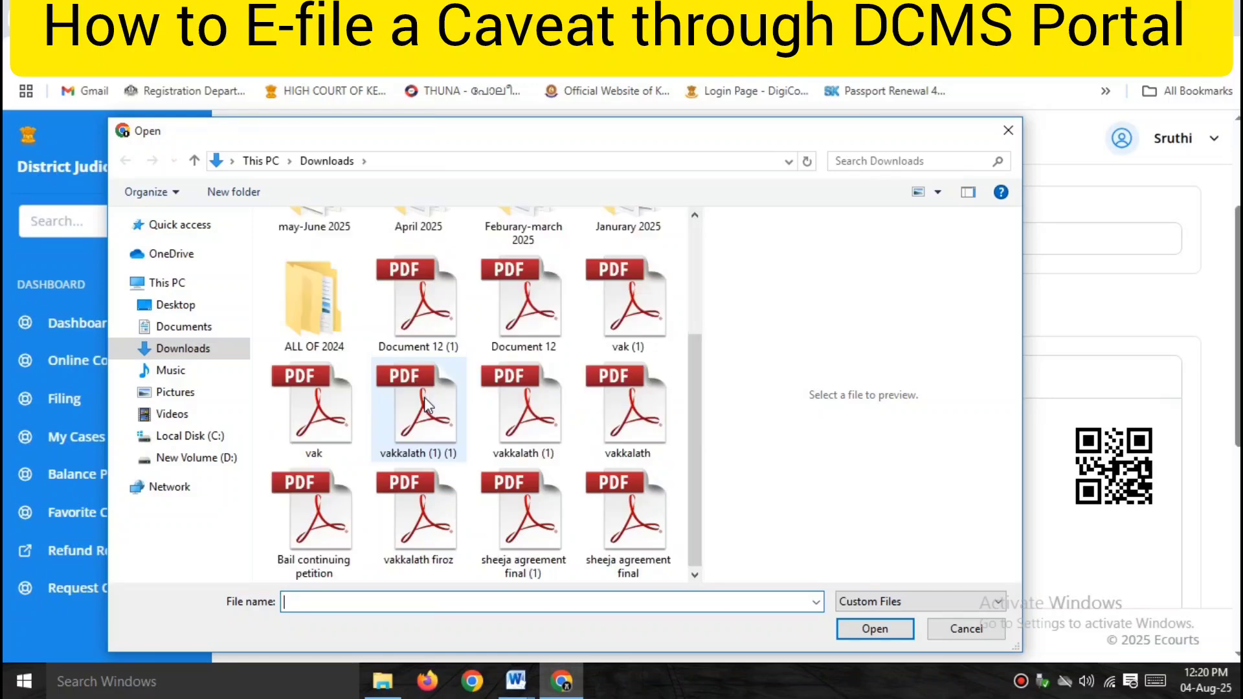
pyautogui.click(524, 499)
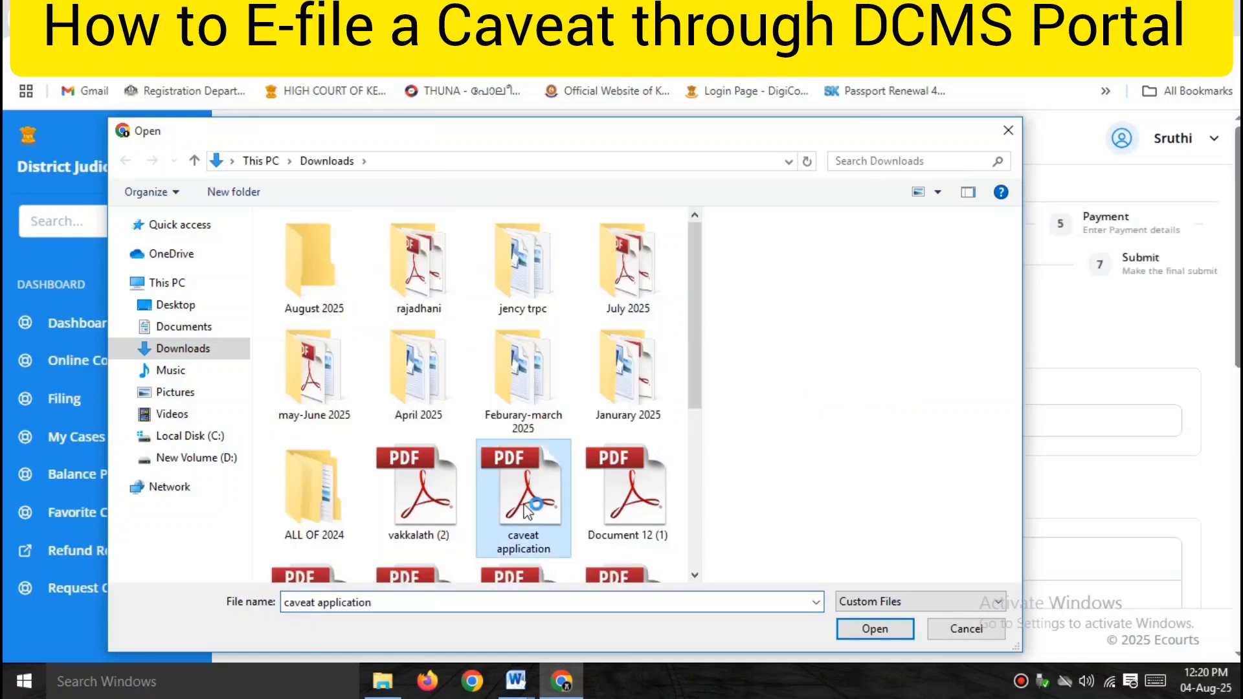
pyautogui.click(868, 629)
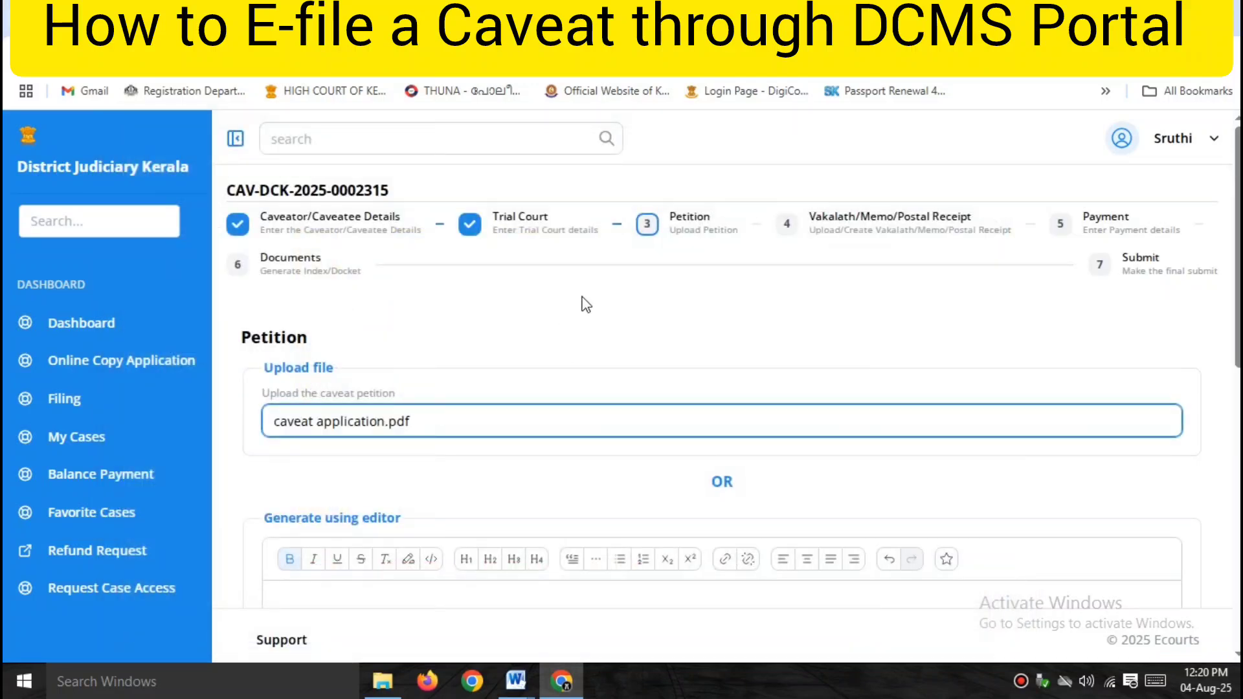
pyautogui.scroll(-15, 727, 358)
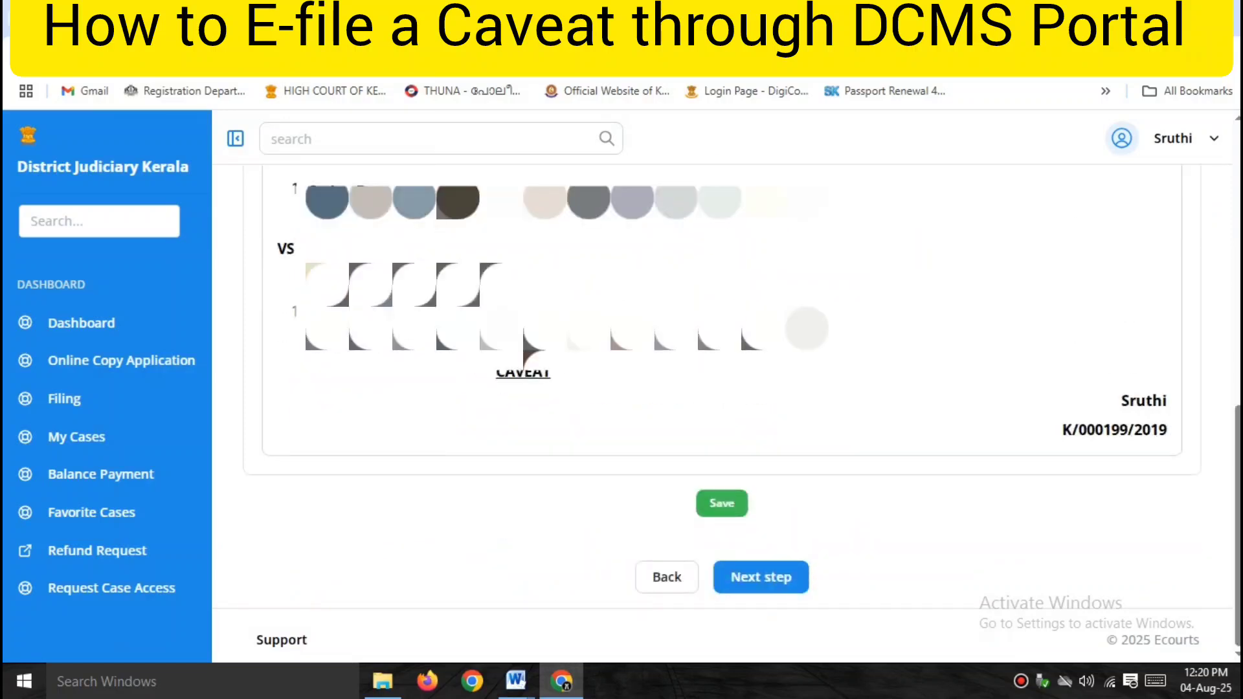
pyautogui.click(775, 586)
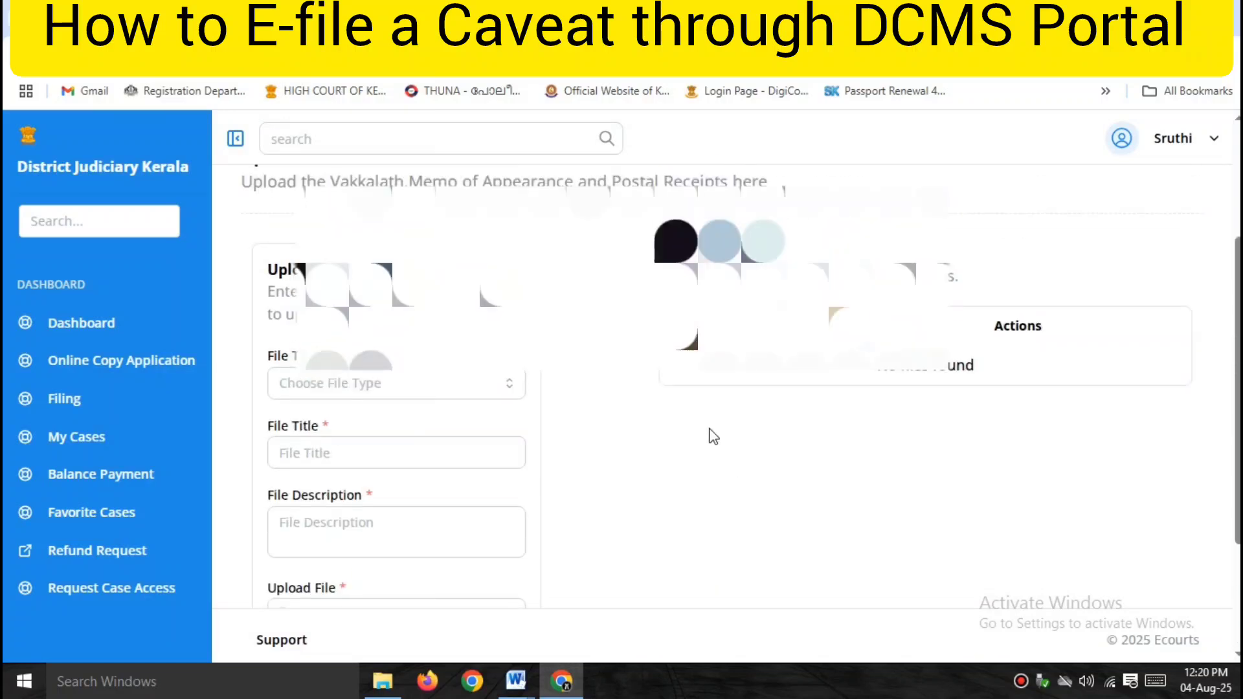
# Choose Vakkalath as the file type and enter the title 'vakkalath'.
pyautogui.scroll(1, 483, 363)
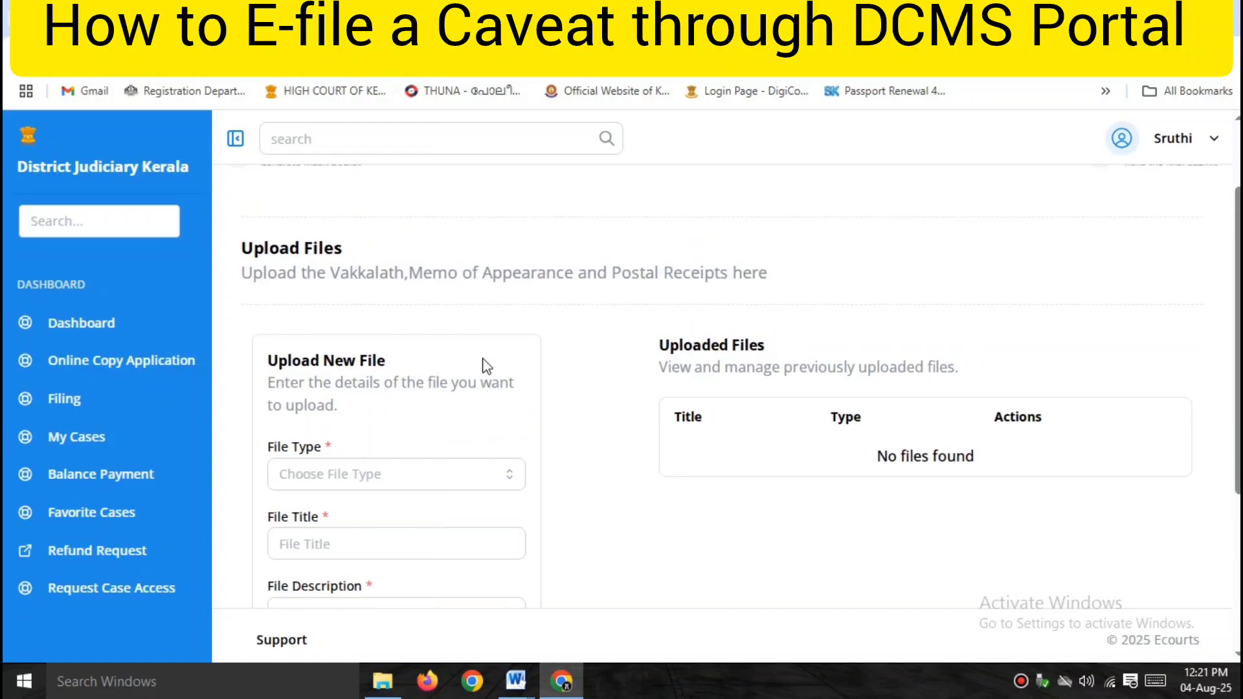
pyautogui.click(354, 475)
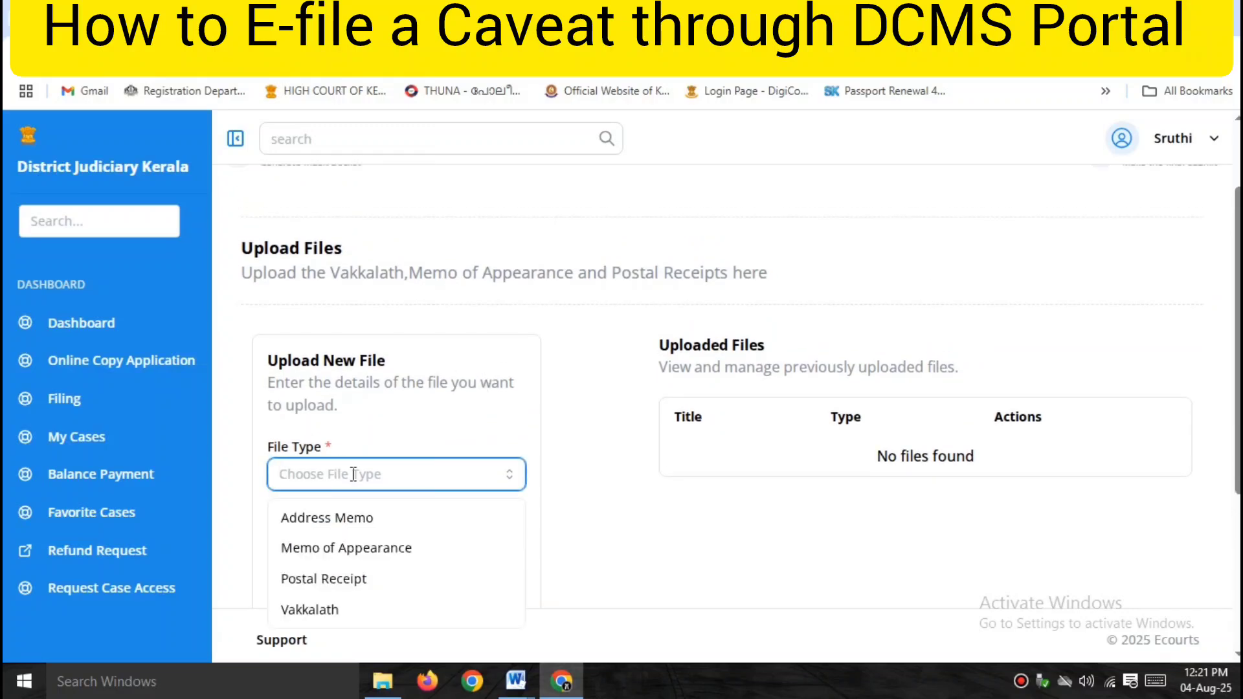
pyautogui.write('V')
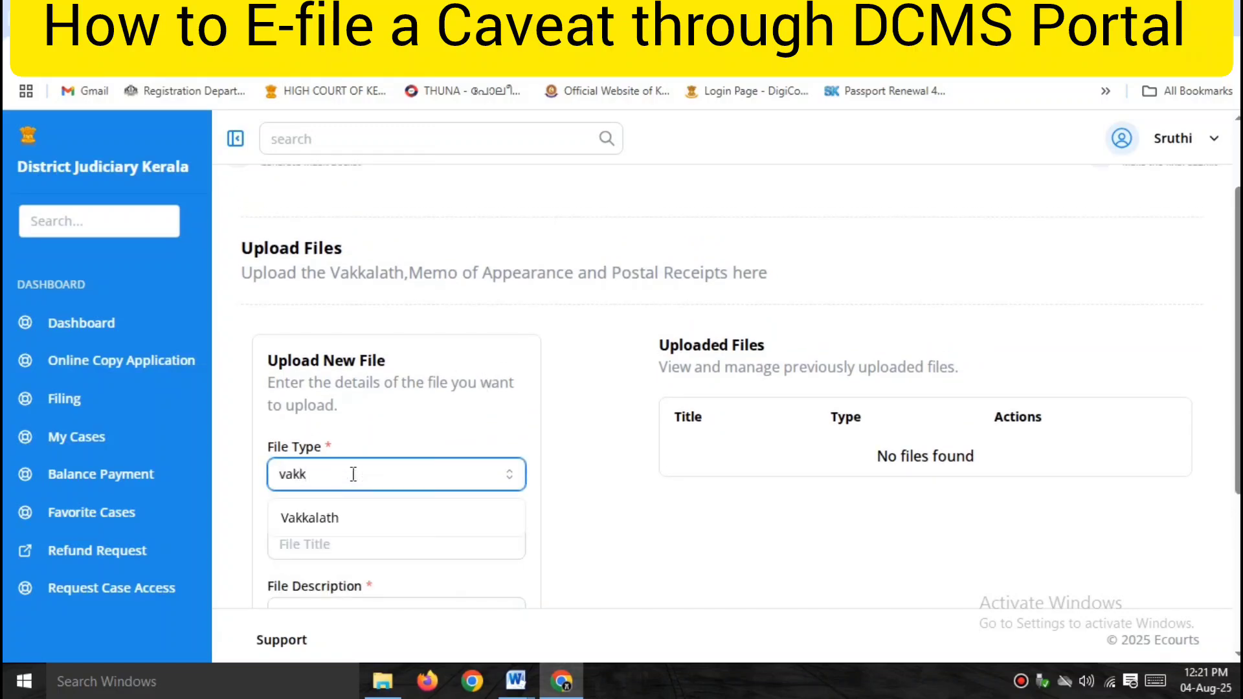
pyautogui.write('akkalath')
pyautogui.click(334, 525)
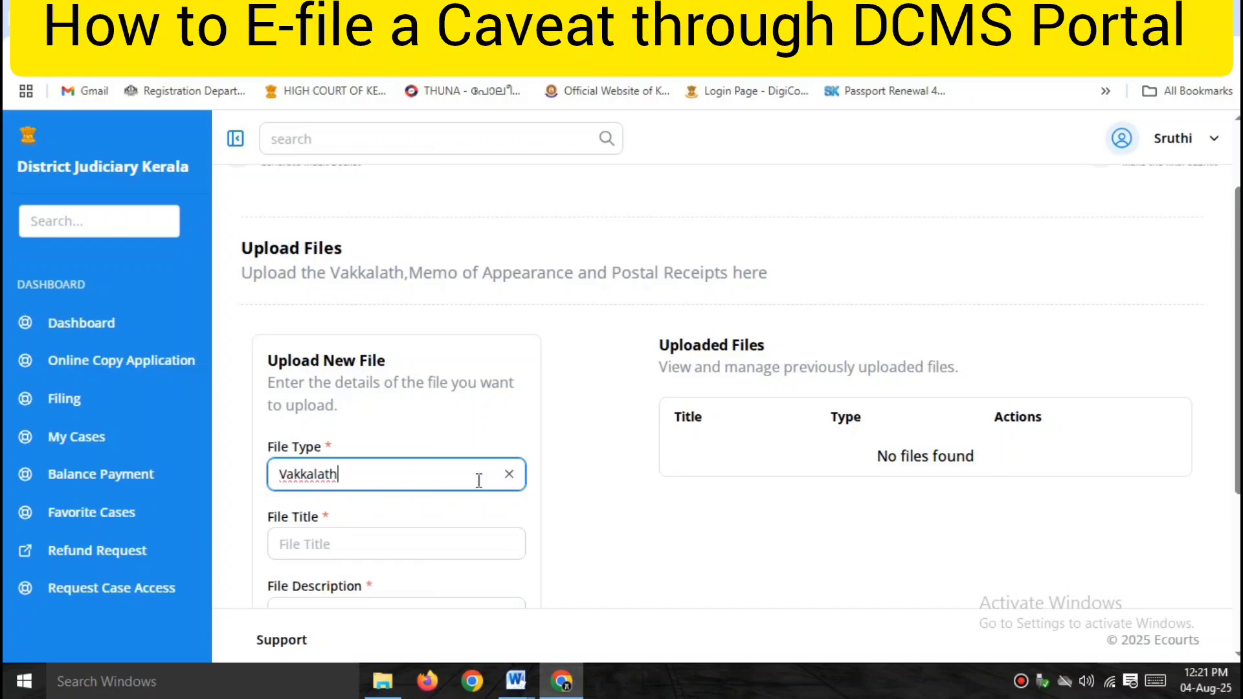
pyautogui.click(352, 551)
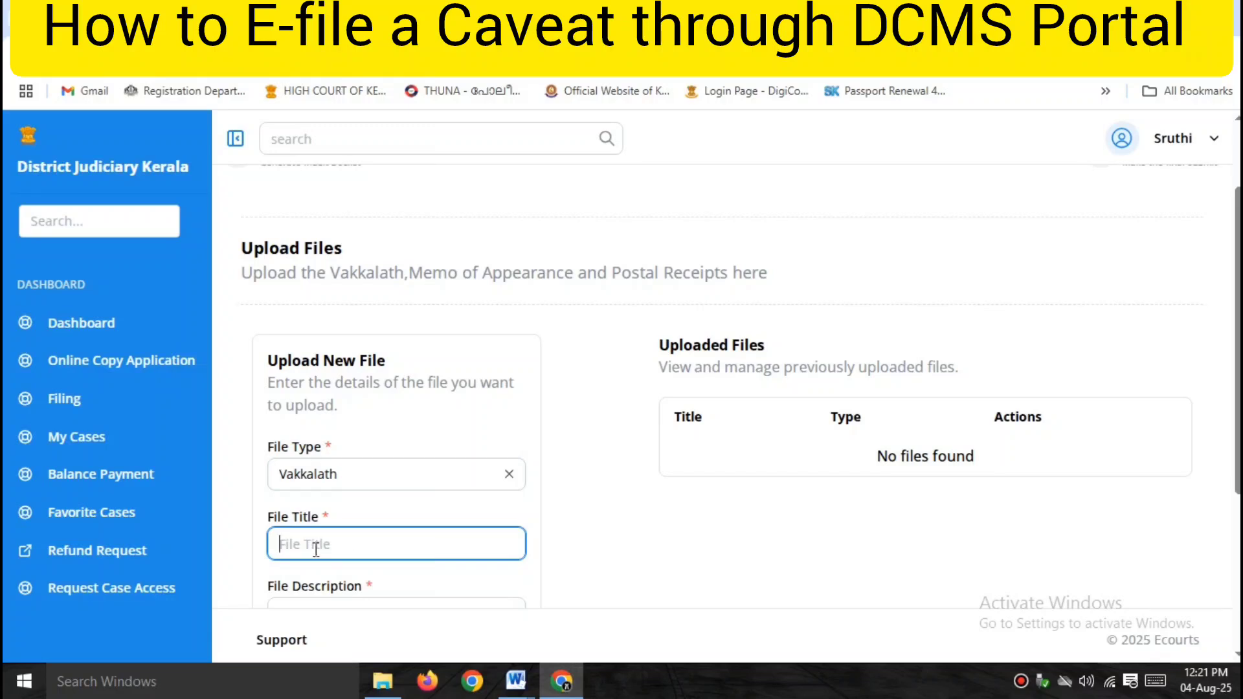
pyautogui.write('vakkalath')
# Type the description 'vakkalath filed by the' and delete its lowercase first letter.
pyautogui.scroll(-4, 389, 563)
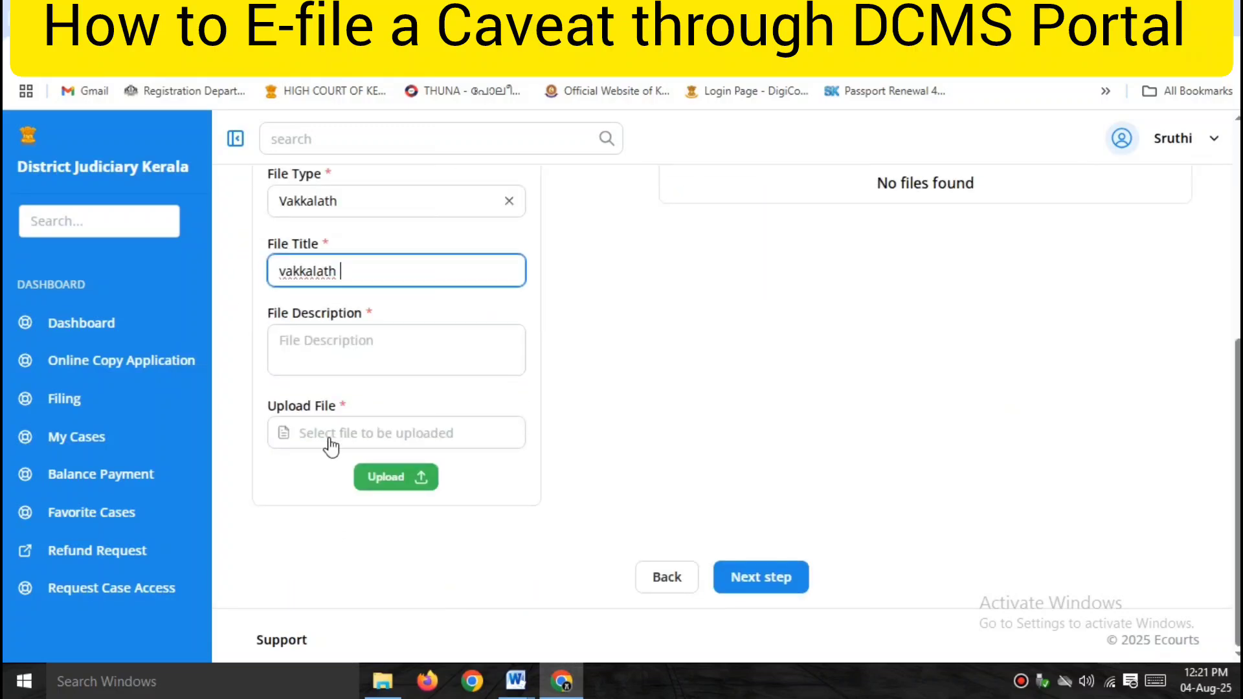
pyautogui.click(314, 350)
pyautogui.write('vakkal')
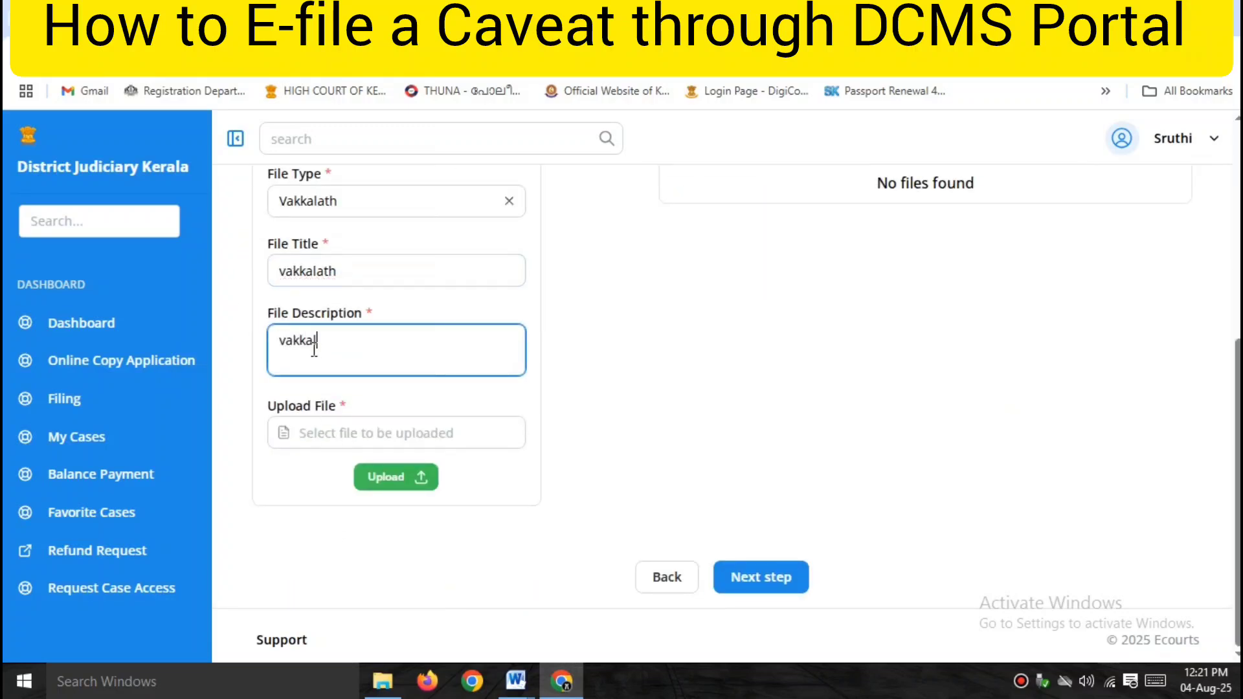
pyautogui.write('ath filed by the Caveator')
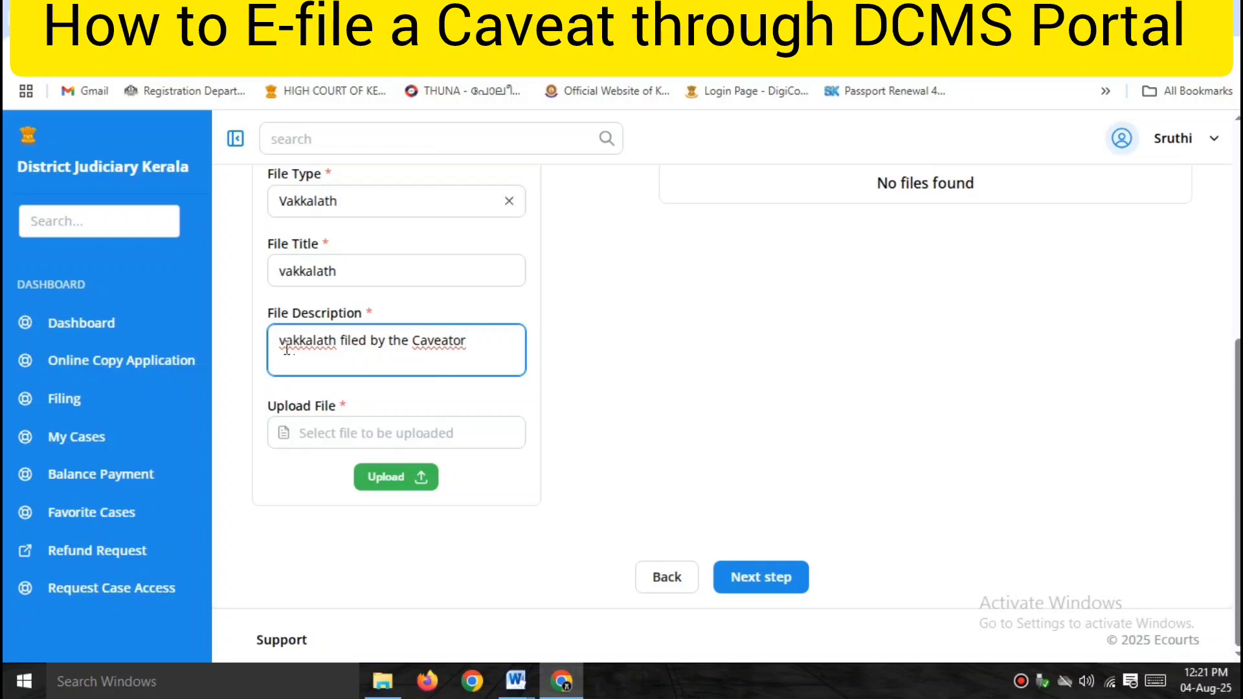
pyautogui.press('BackSpace')
# Capitalise the description's first letter, then attach and upload the vakkalath PDF.
pyautogui.write('V')
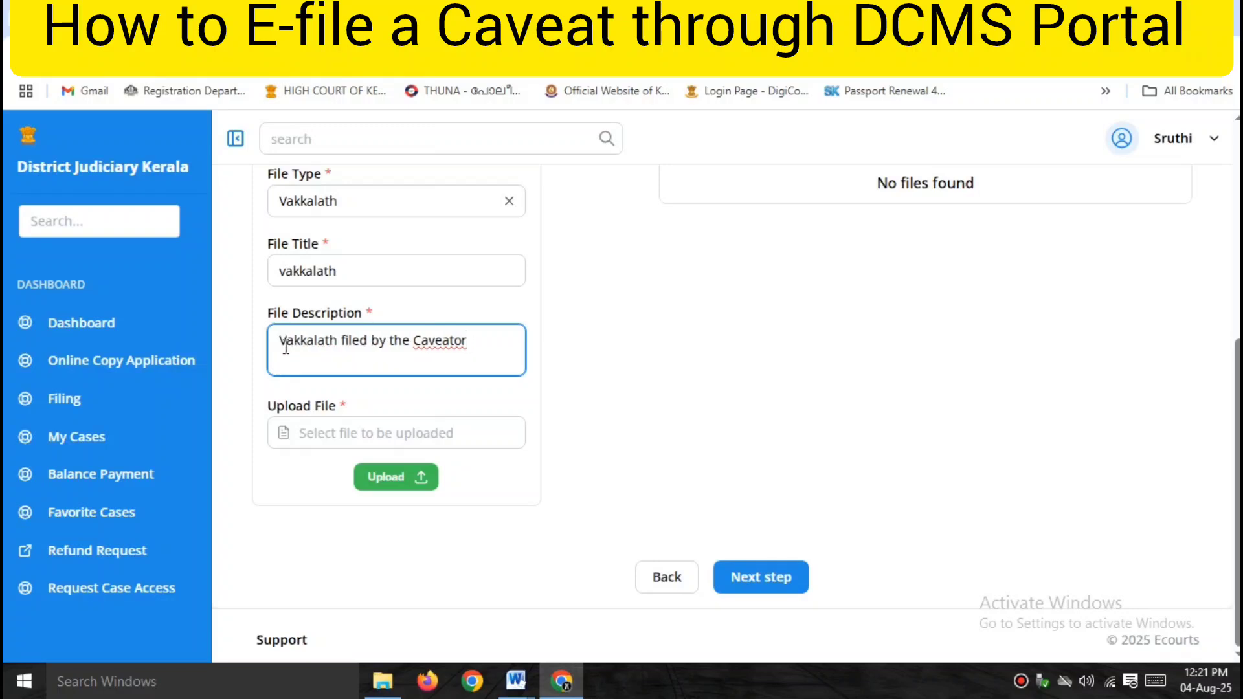
pyautogui.click(319, 434)
pyautogui.click(419, 499)
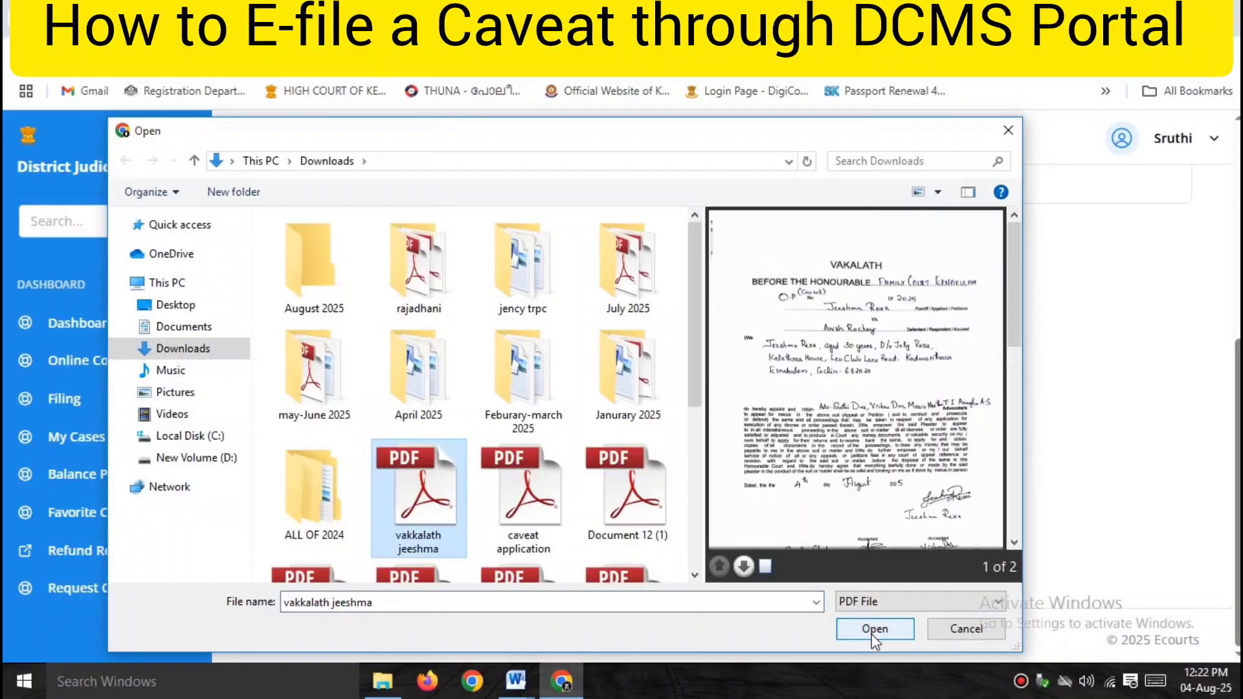
pyautogui.click(873, 634)
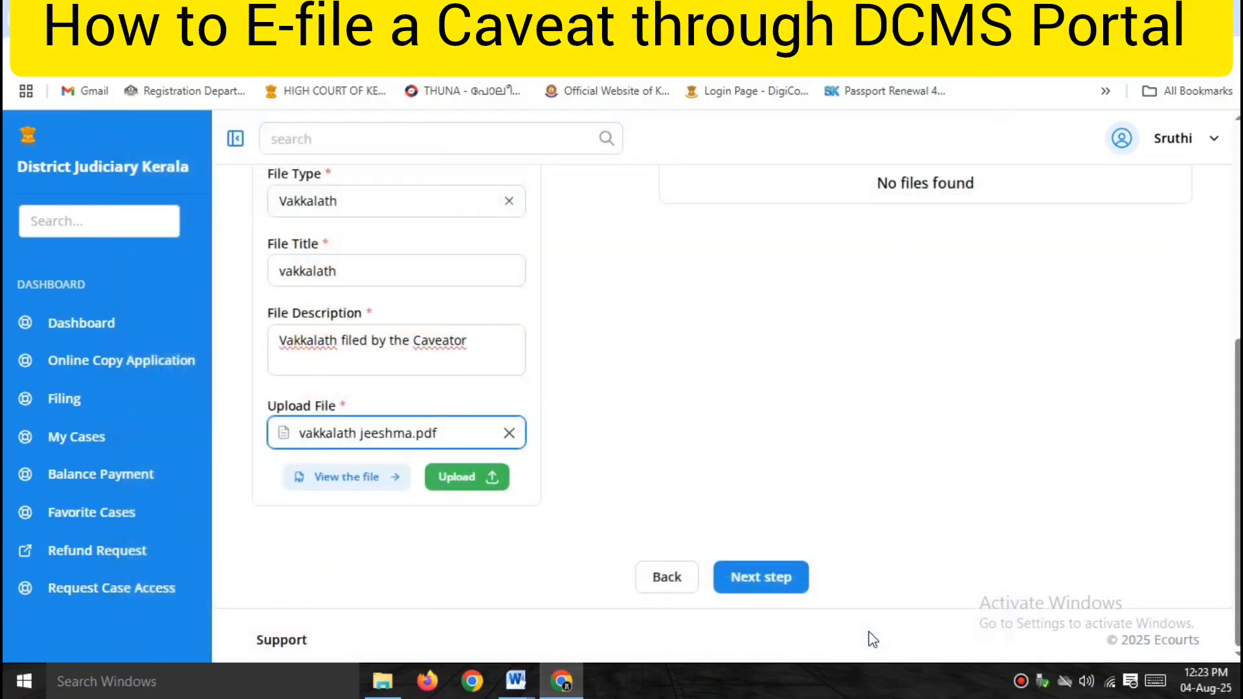
pyautogui.click(454, 484)
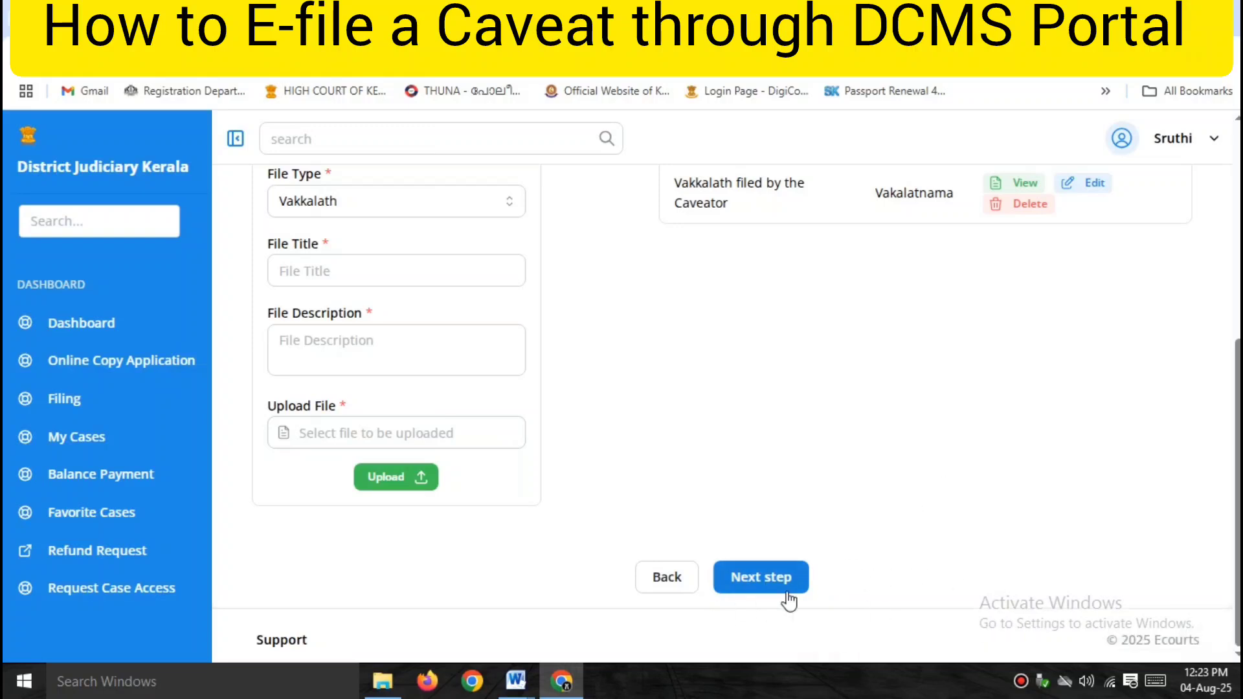
pyautogui.scroll(4, 700, 460)
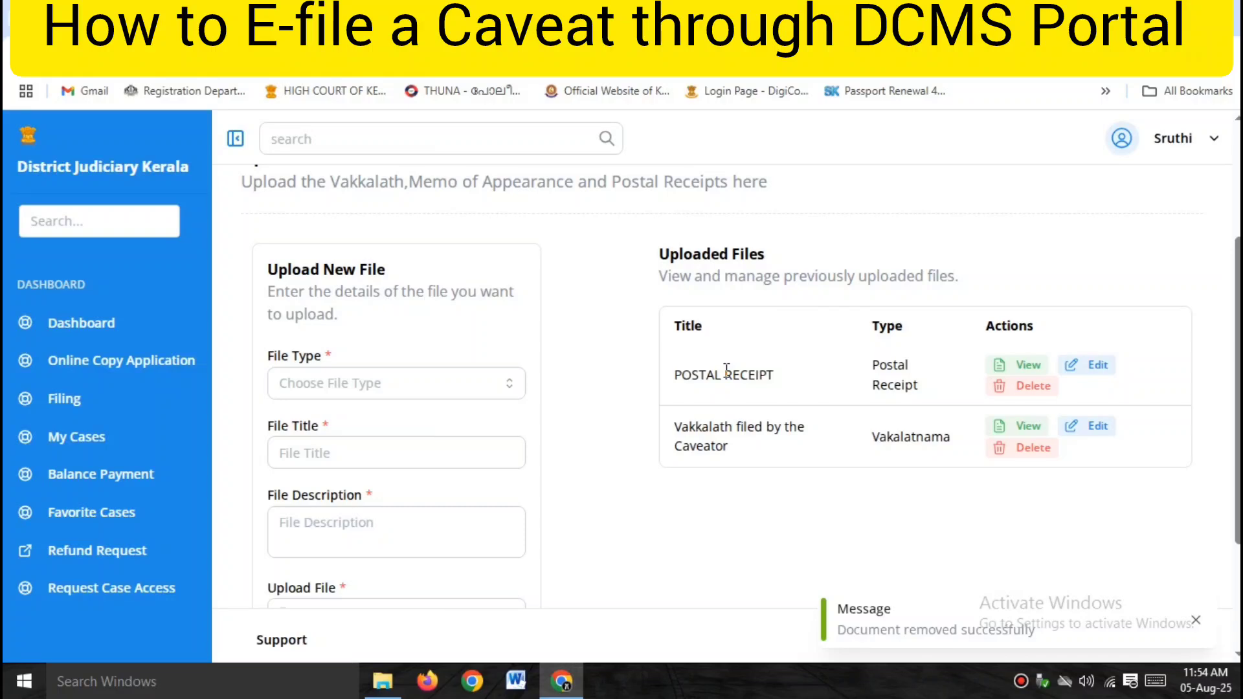
pyautogui.scroll(-3, 727, 369)
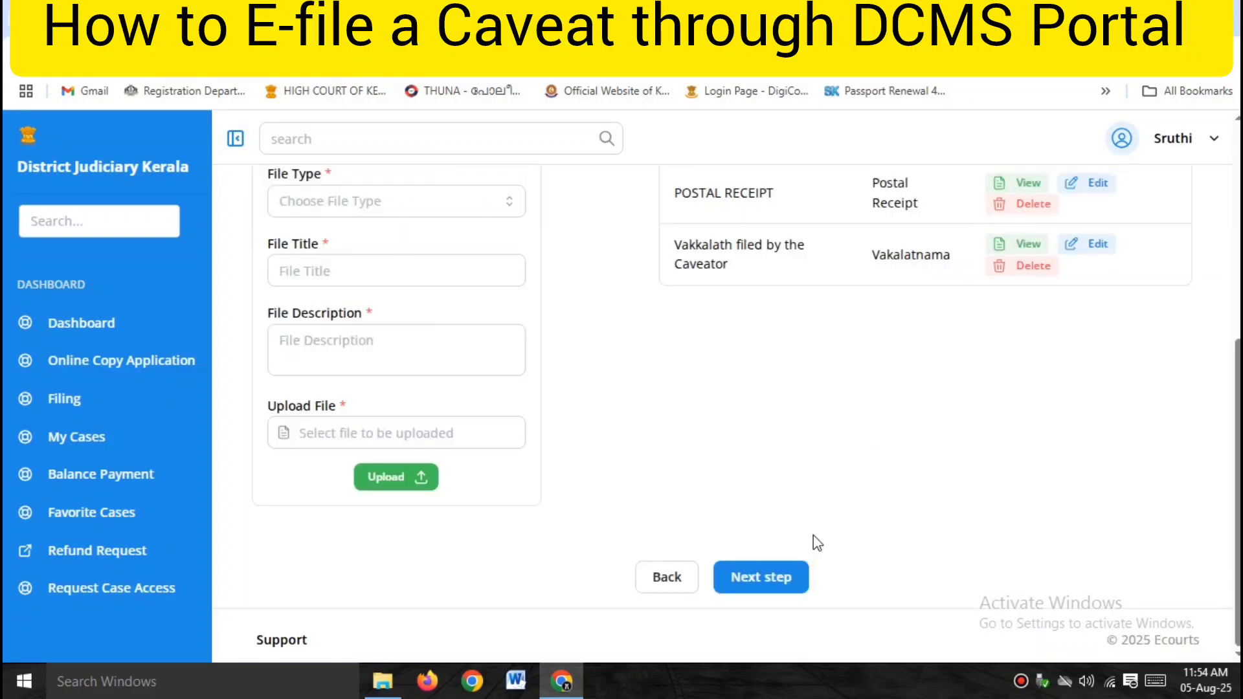
# Pass the Payment step, confirming the successful 463 online payment, to reach Documents.
pyautogui.click(786, 581)
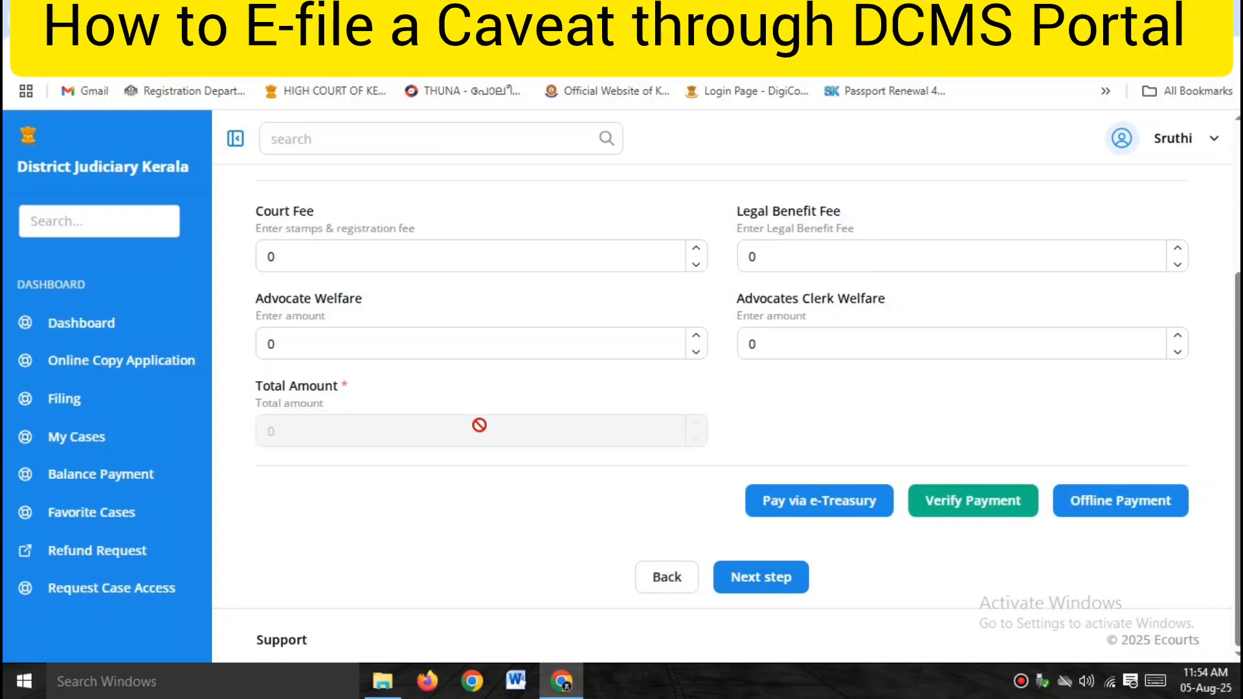
pyautogui.scroll(2, 477, 424)
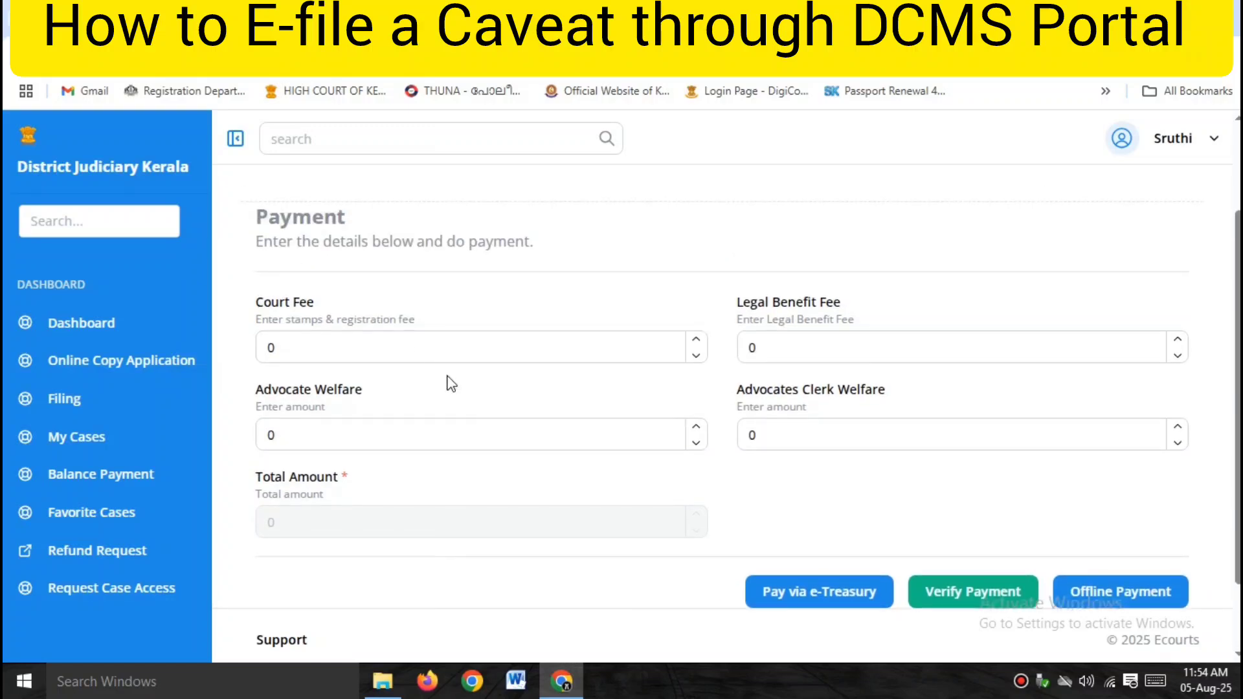
pyautogui.click(348, 355)
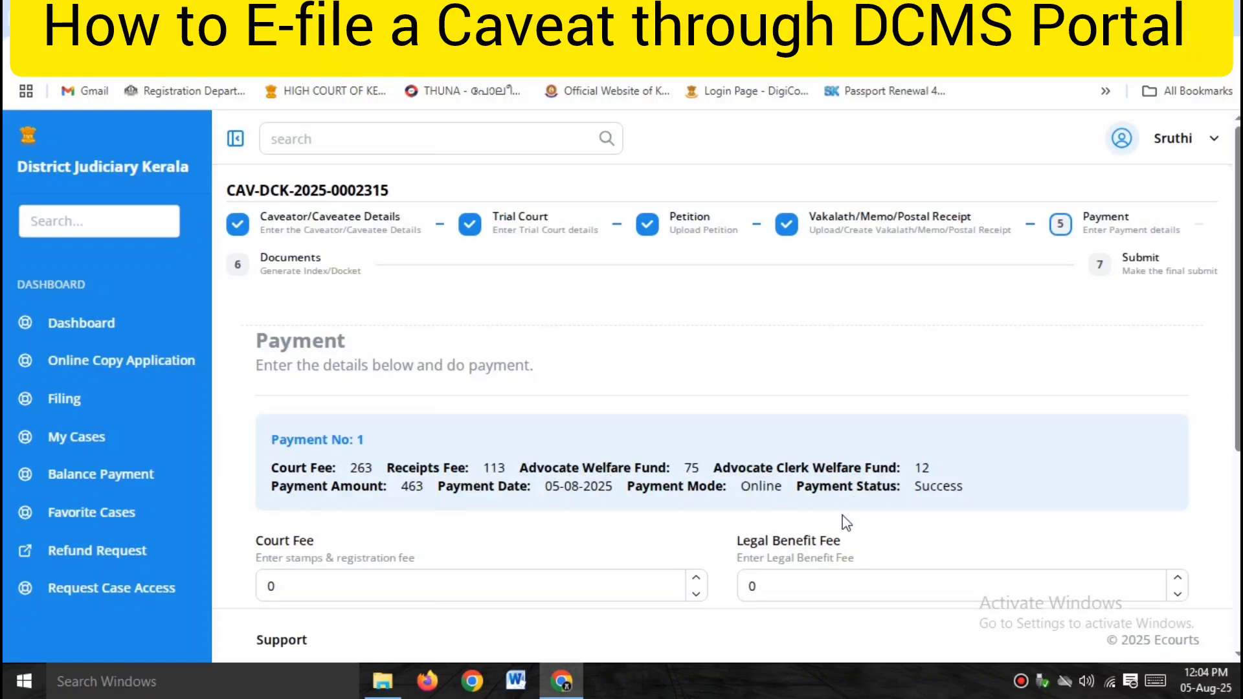
pyautogui.scroll(-2, 949, 536)
pyautogui.scroll(-3, 989, 545)
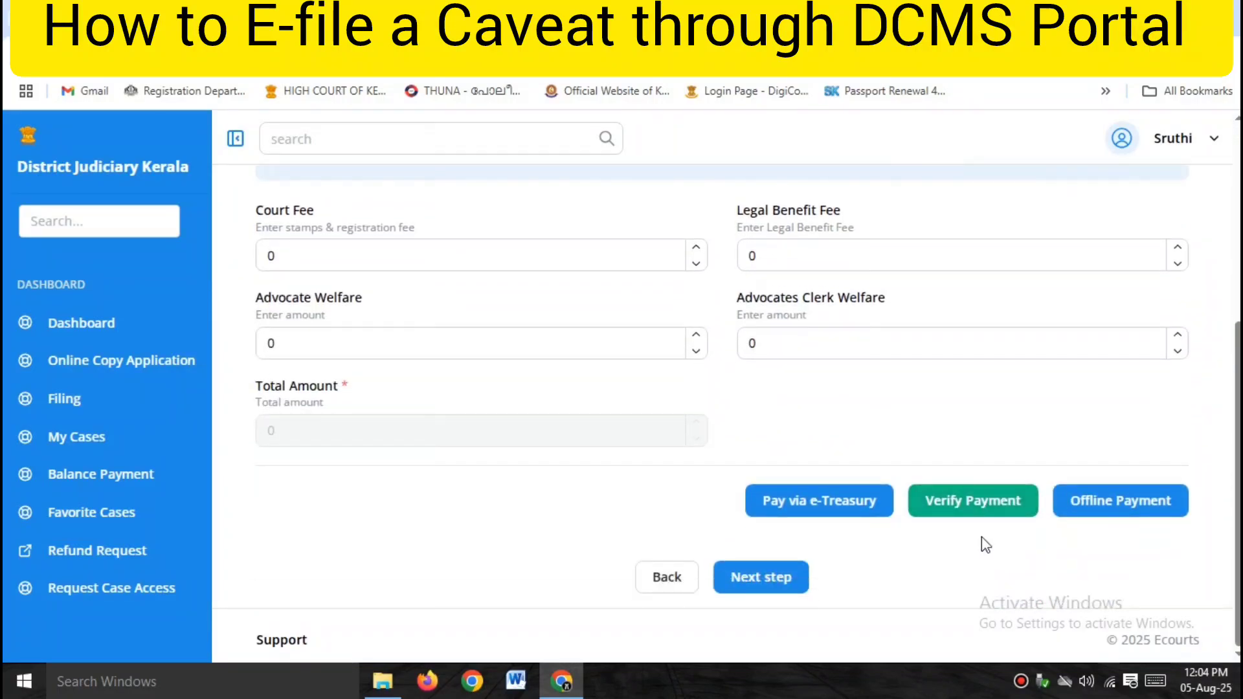
pyautogui.click(771, 576)
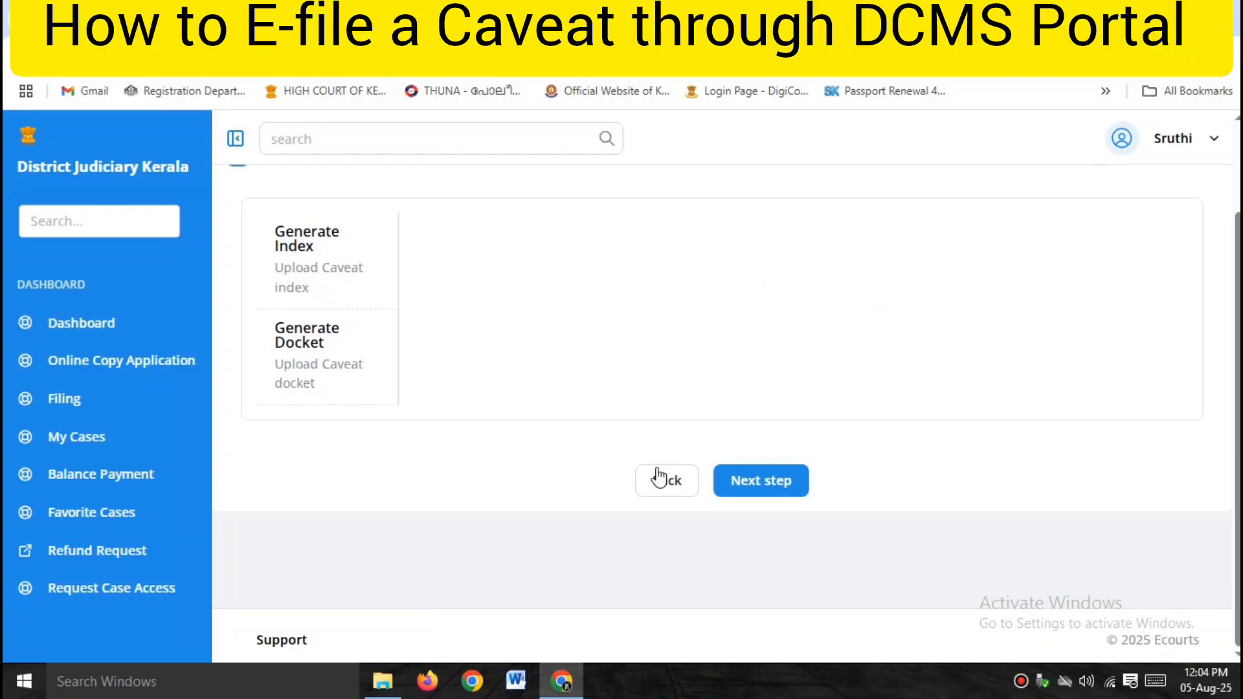
# Advance past the generated index and accept the physical-copy declaration.
pyautogui.scroll(1, 640, 341)
pyautogui.scroll(1, 640, 341)
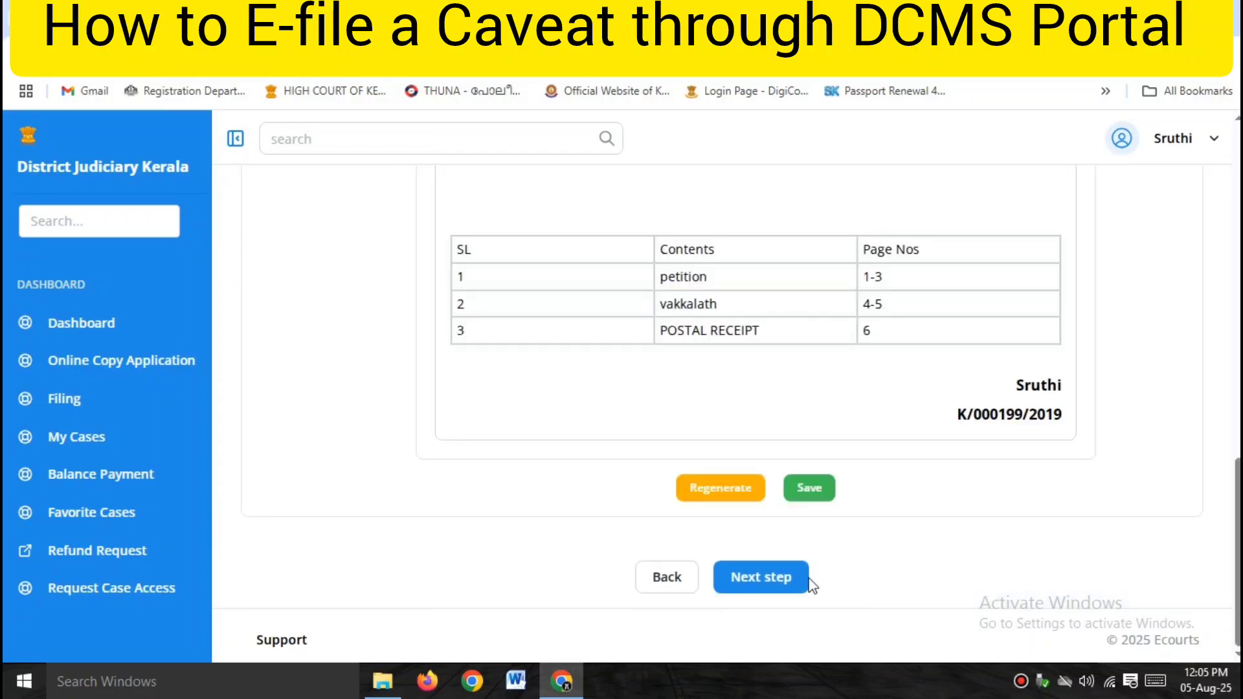
pyautogui.click(763, 583)
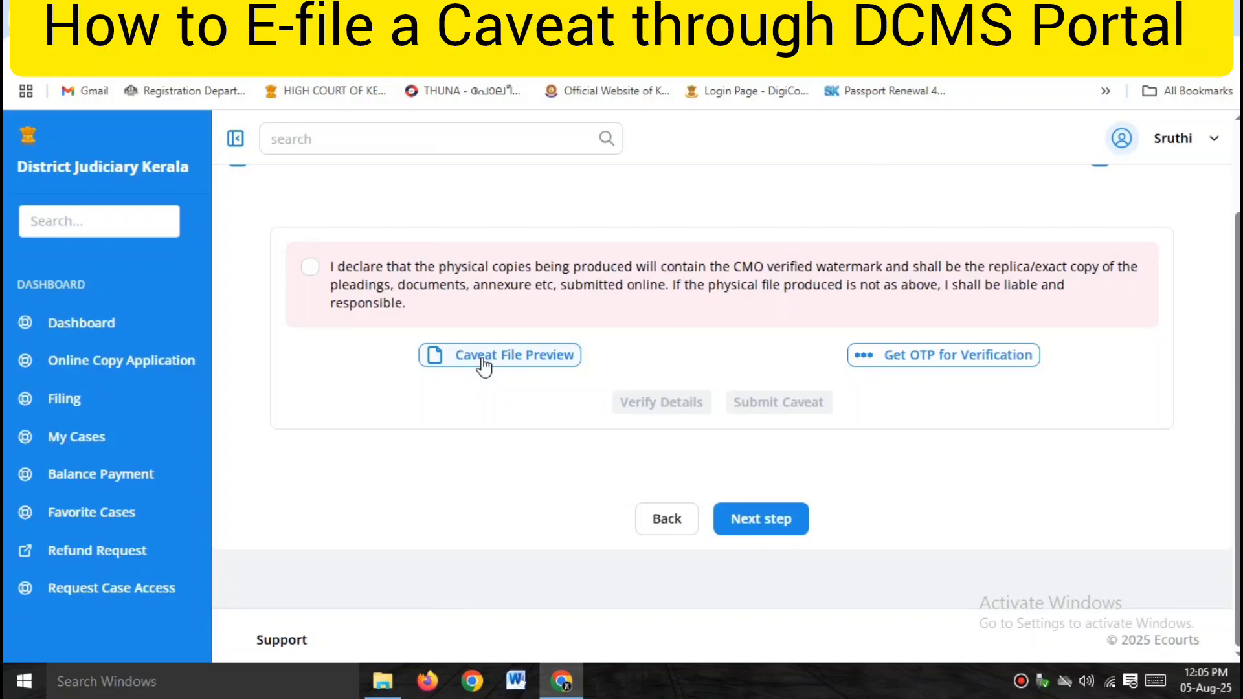
pyautogui.scroll(2, 569, 361)
pyautogui.scroll(-2, 570, 361)
pyautogui.click(311, 267)
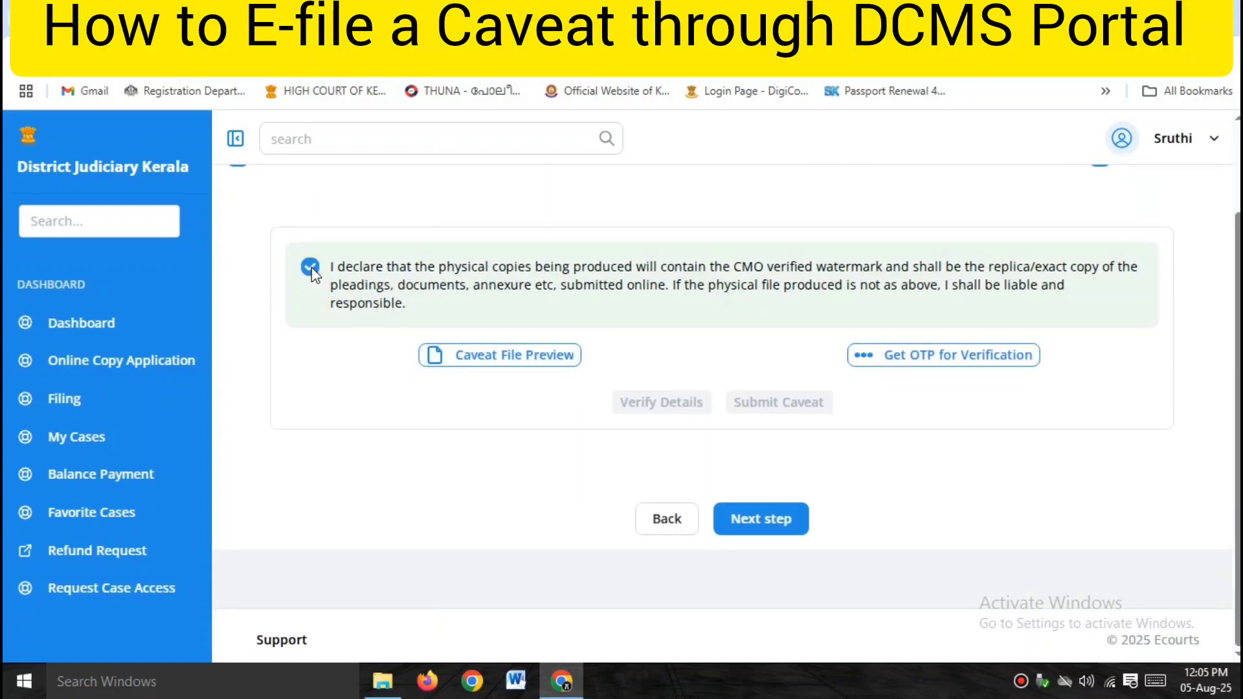
# Generate the merged caveat file preview and view the downloaded merged_caveat PDF.
pyautogui.click(522, 367)
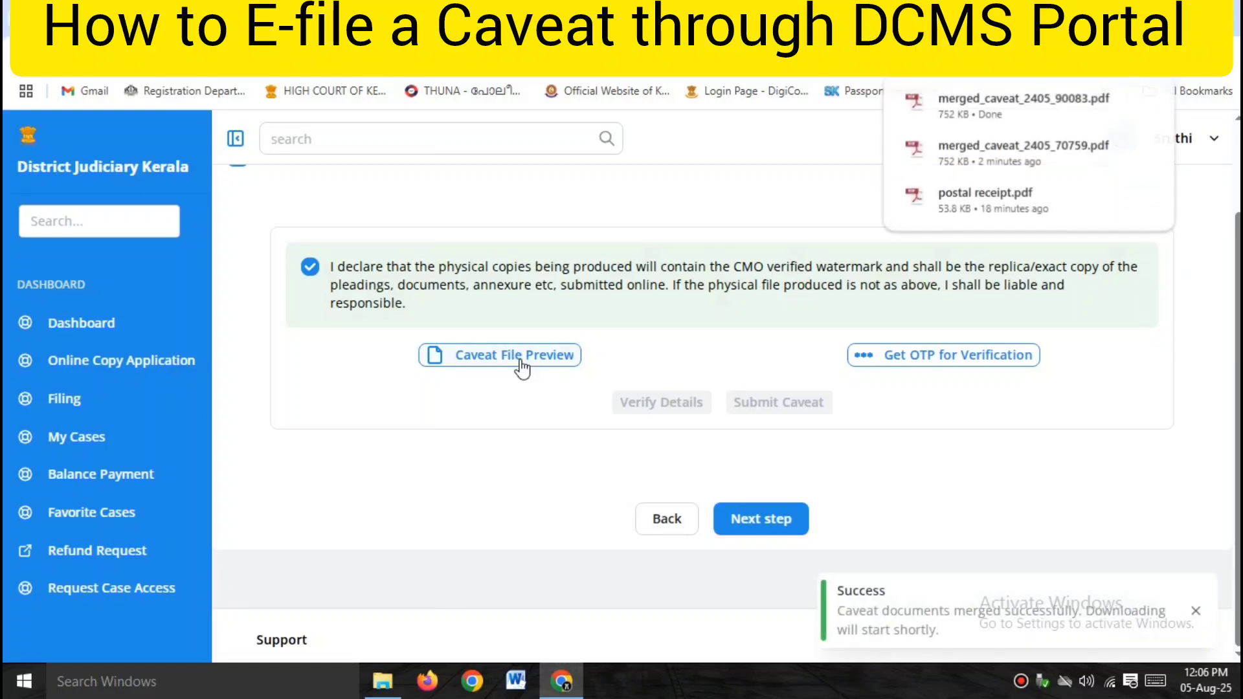
pyautogui.click(948, 156)
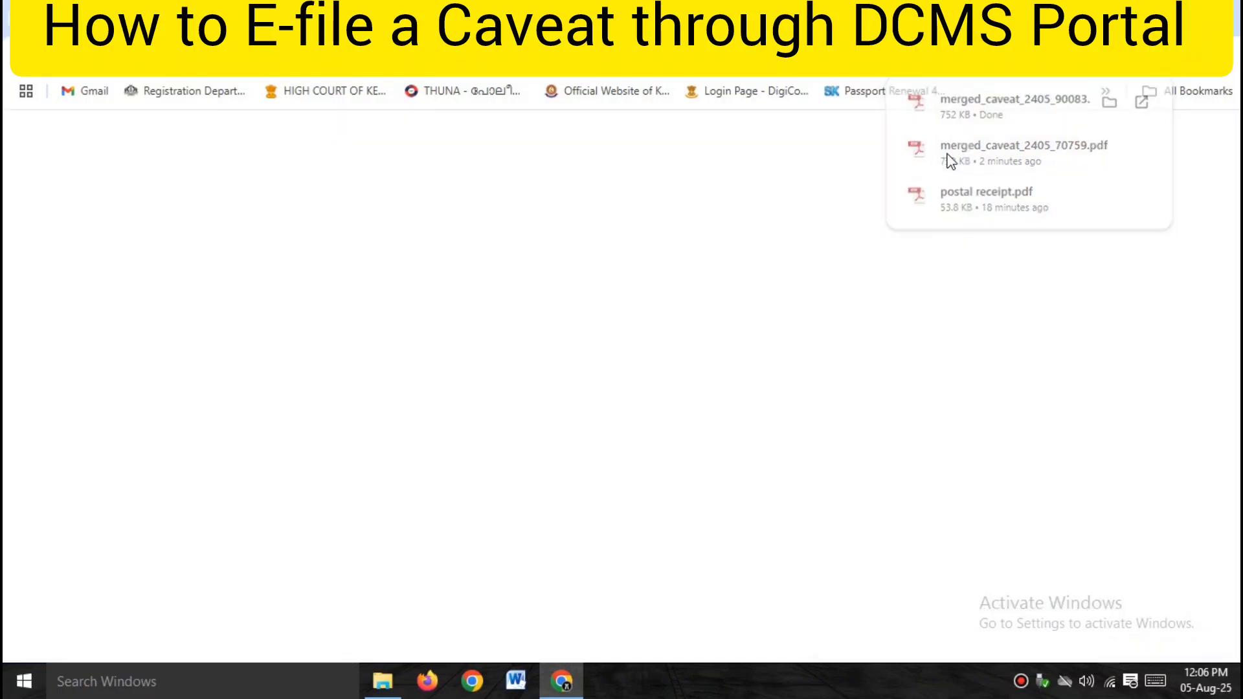
pyautogui.scroll(-5, 763, 477)
pyautogui.scroll(-15, 763, 478)
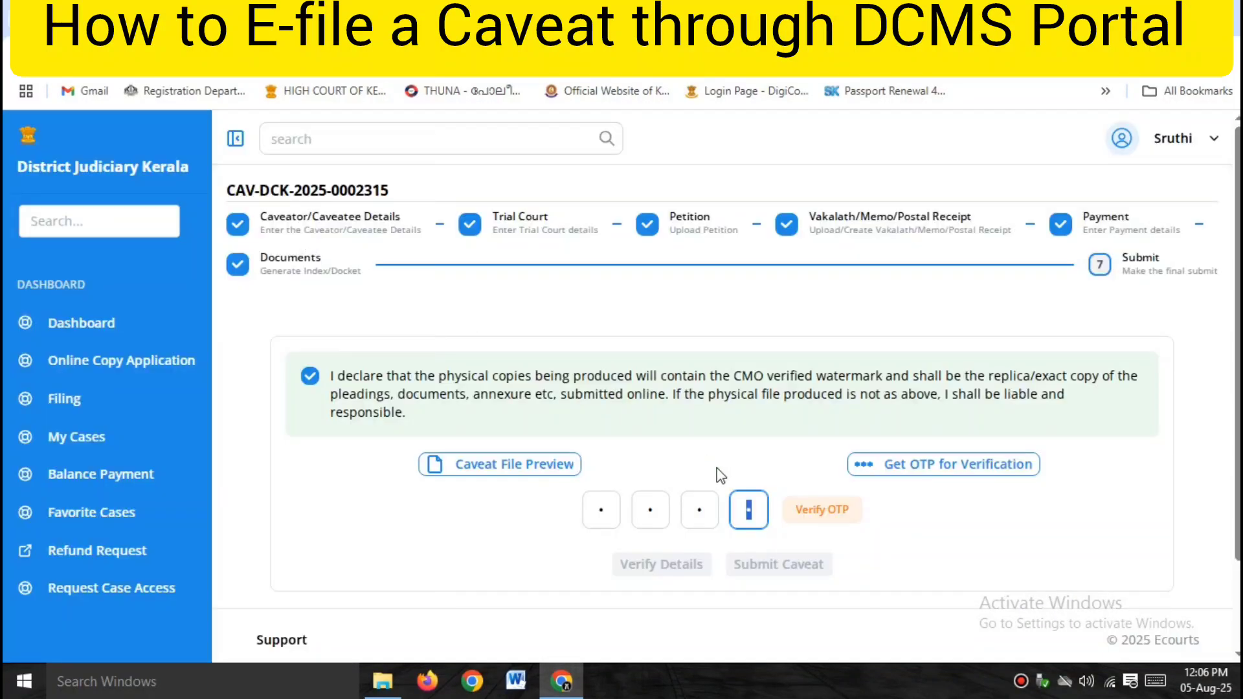
# Verify the entered OTP and the caveat filing details, then submit the caveat for filing.
pyautogui.click(839, 516)
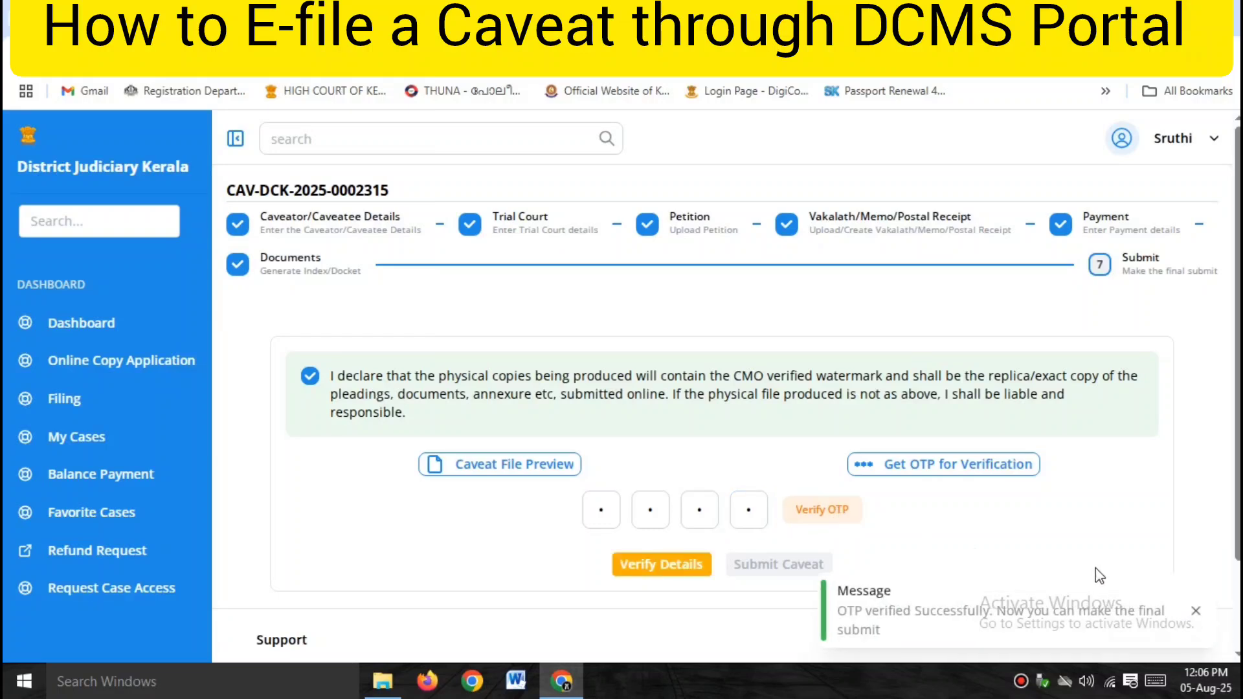
pyautogui.click(1196, 612)
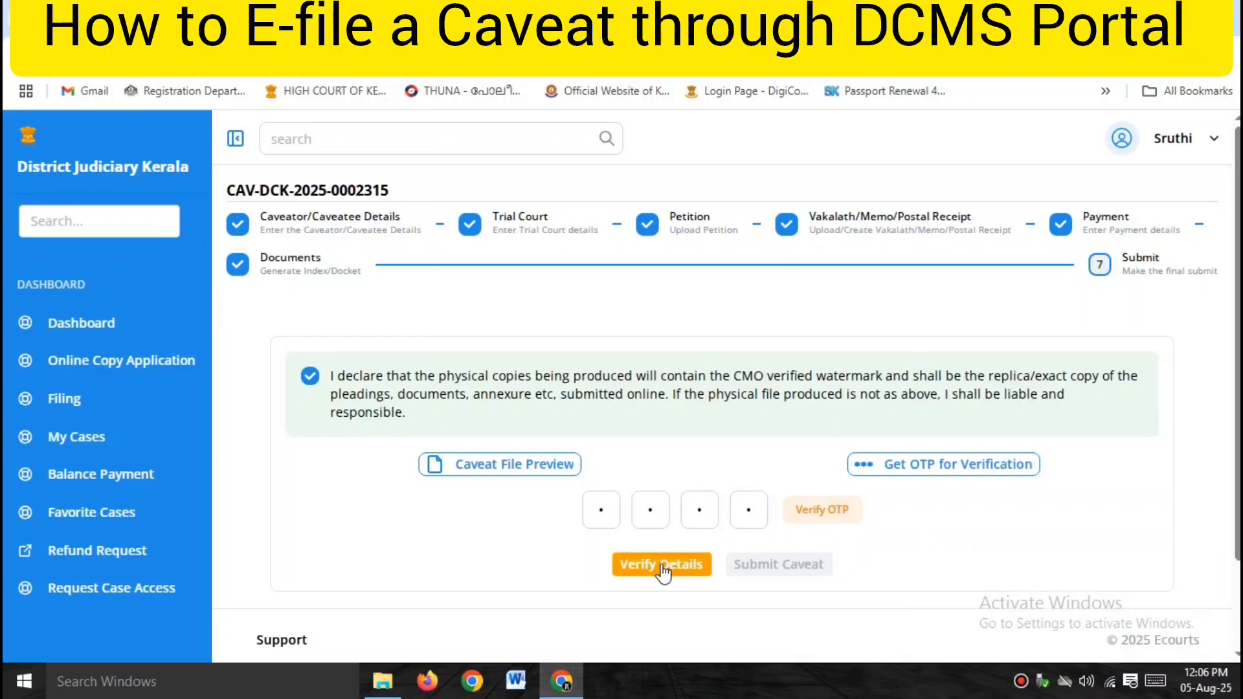
pyautogui.click(684, 567)
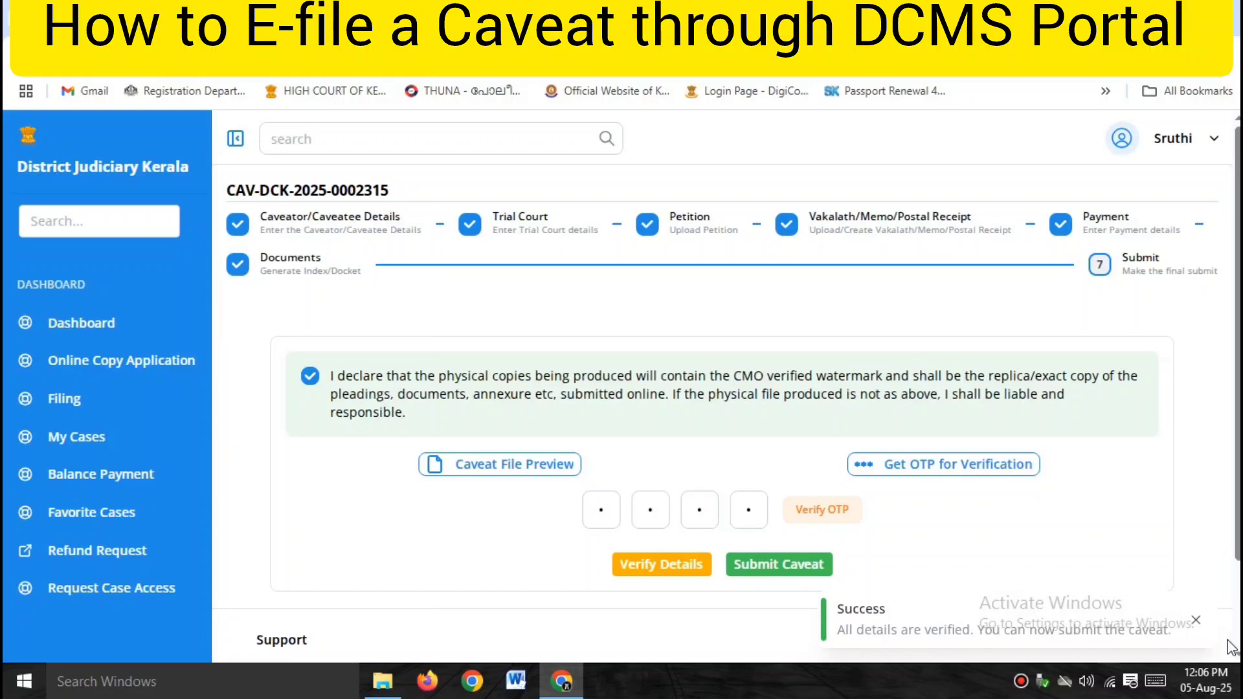
pyautogui.click(1196, 620)
pyautogui.click(777, 562)
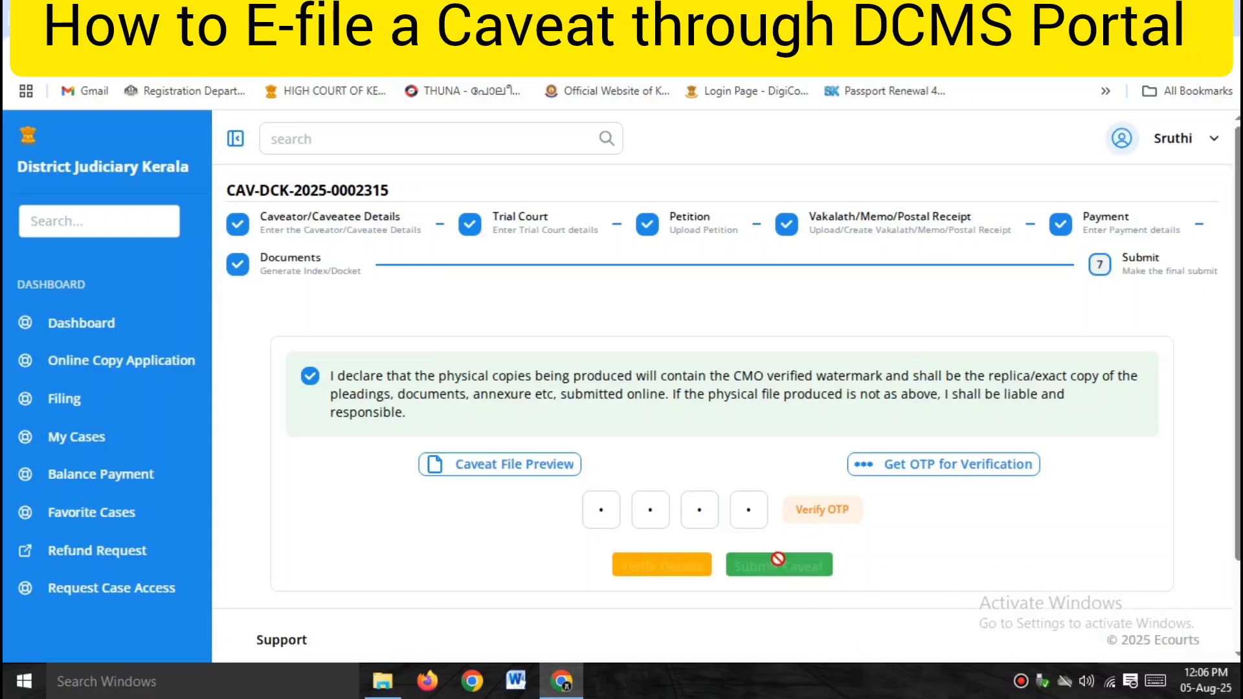